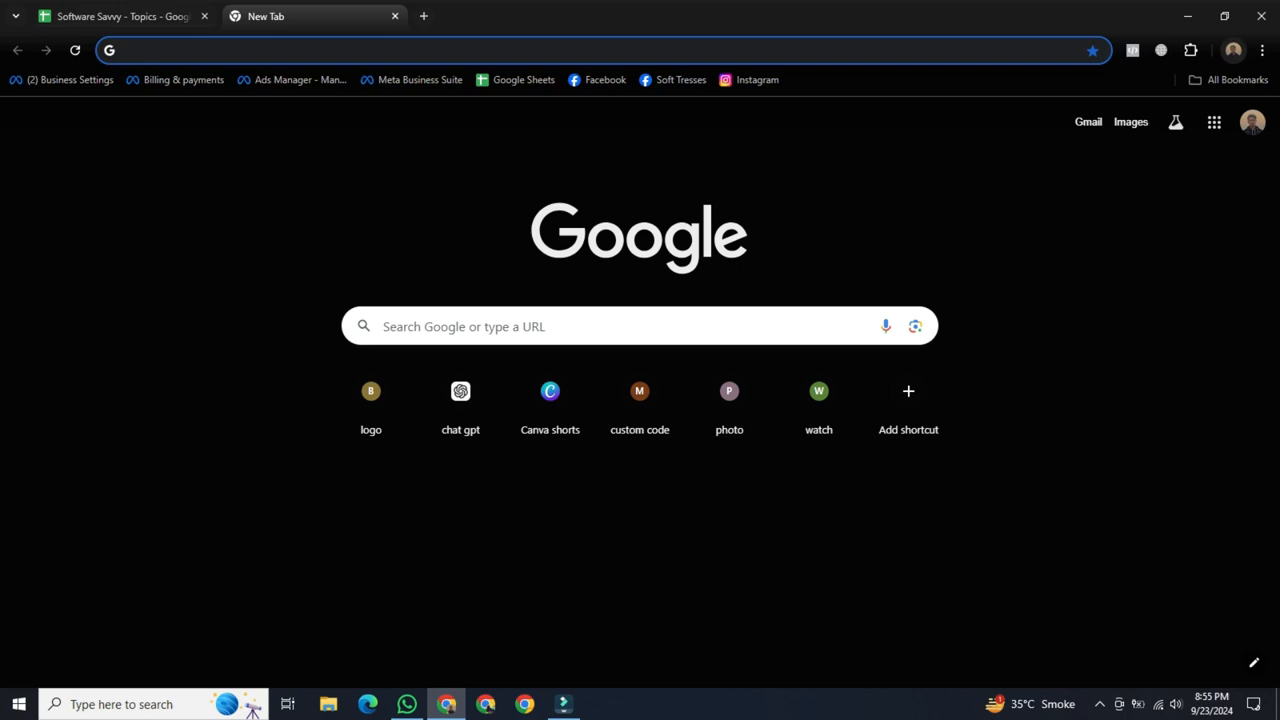
Open the Microsoft Copilot site at copilot.microsoft.com.
{"action": "left_click", "coordinate": [600, 50]}
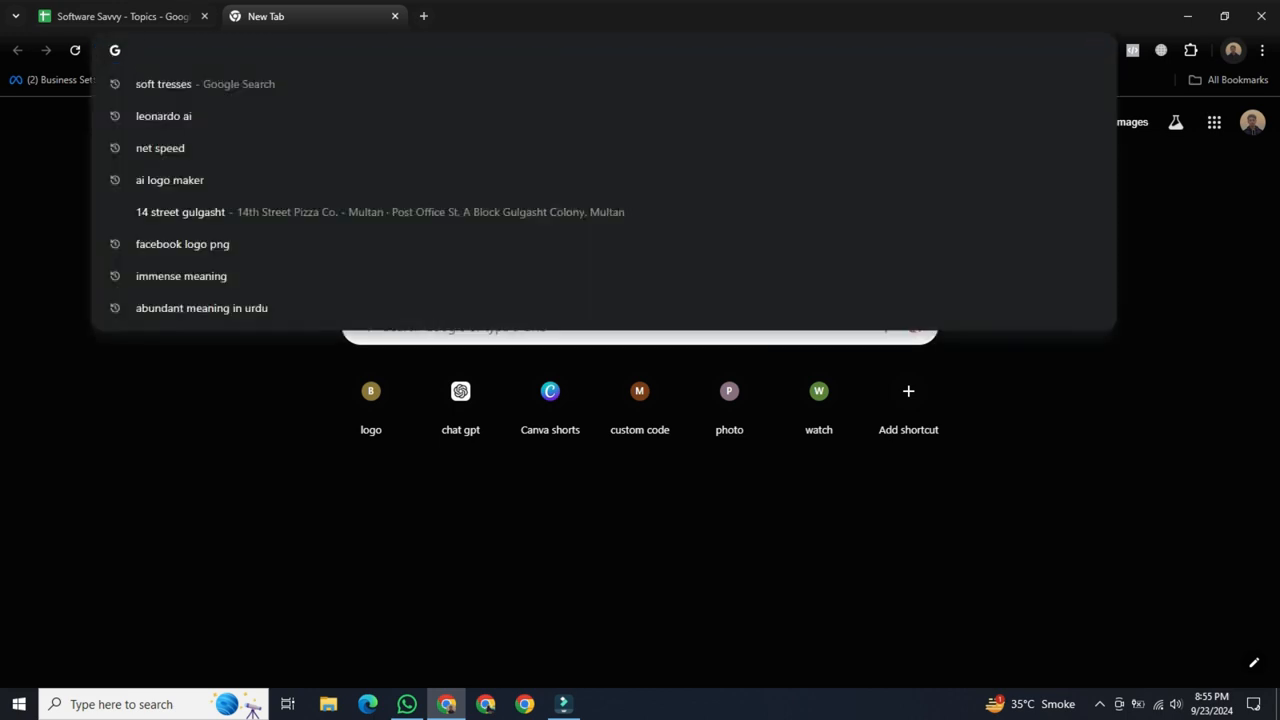
{"action": "type", "text": "co"}
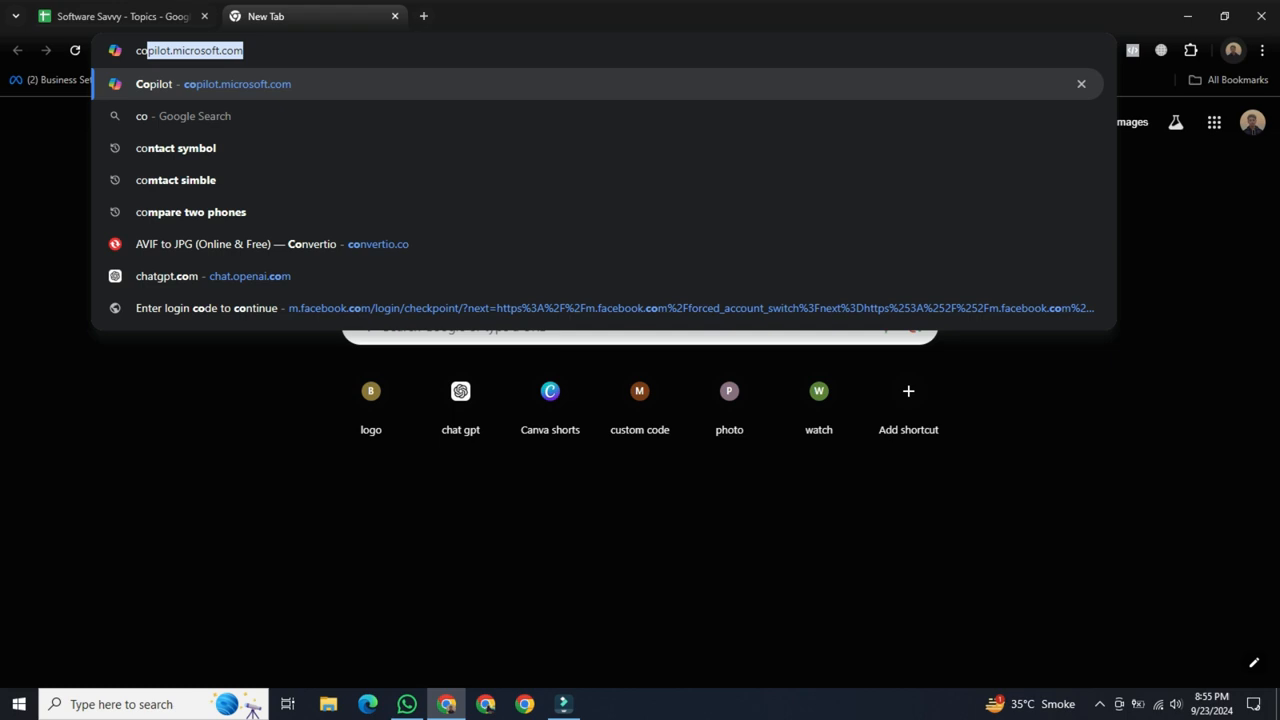
{"action": "type", "text": "pilot"}
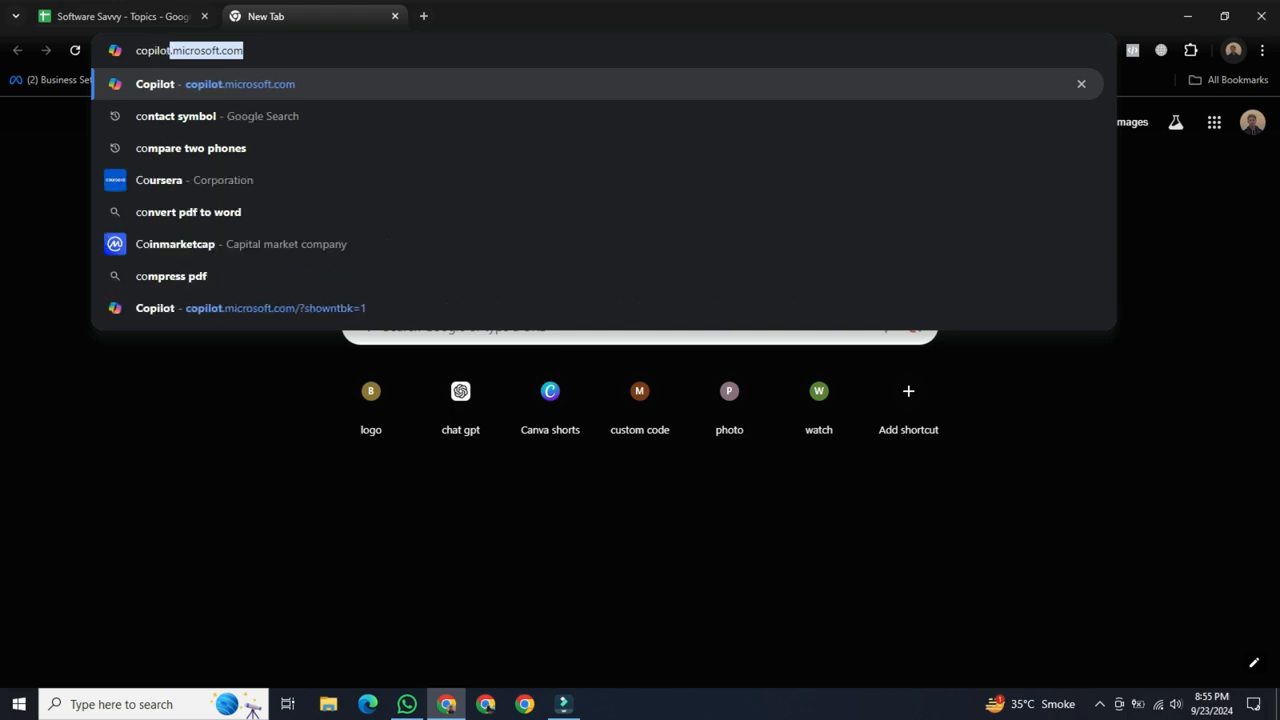
{"action": "type", "text": ".micr"}
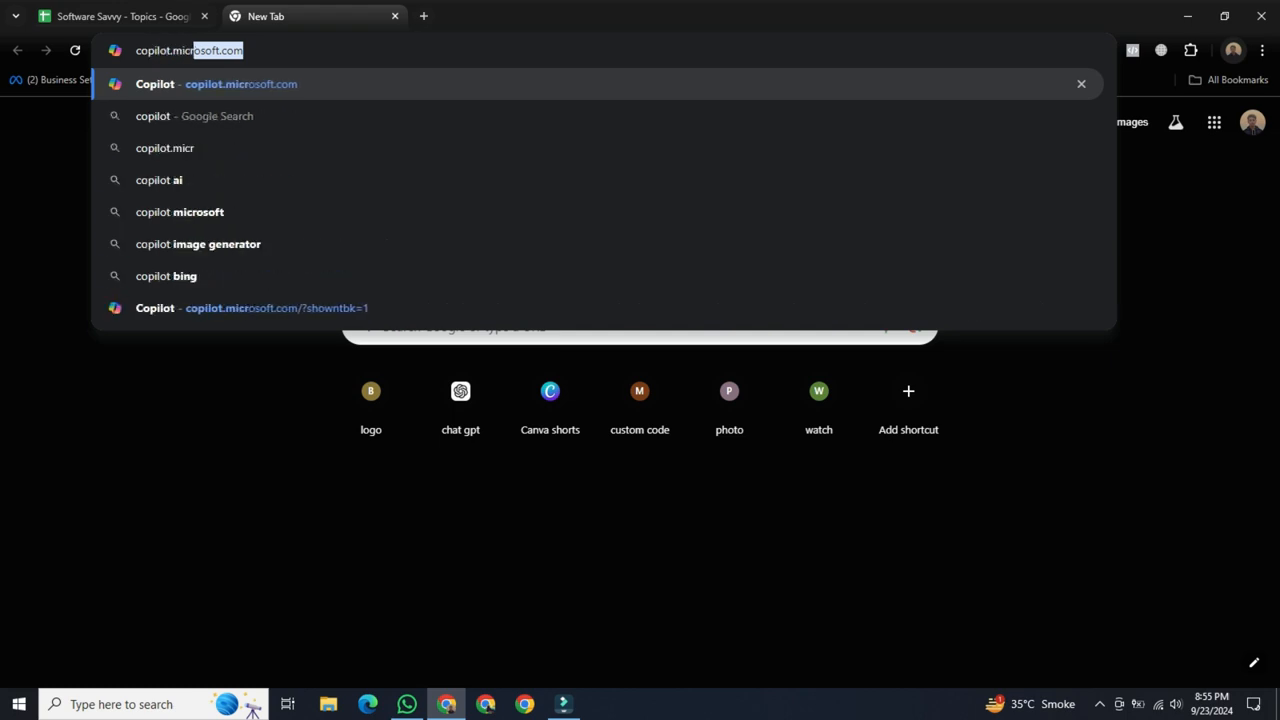
{"action": "type", "text": "osoft"}
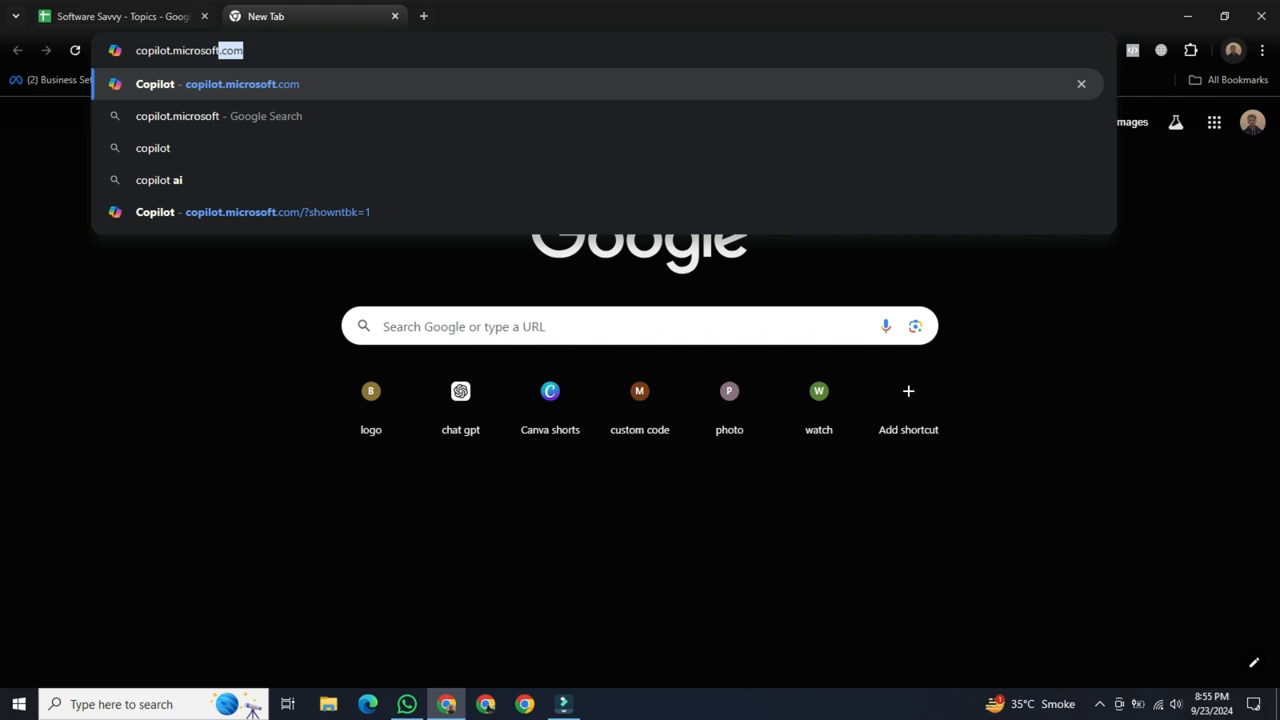
{"action": "type", "text": ".com"}
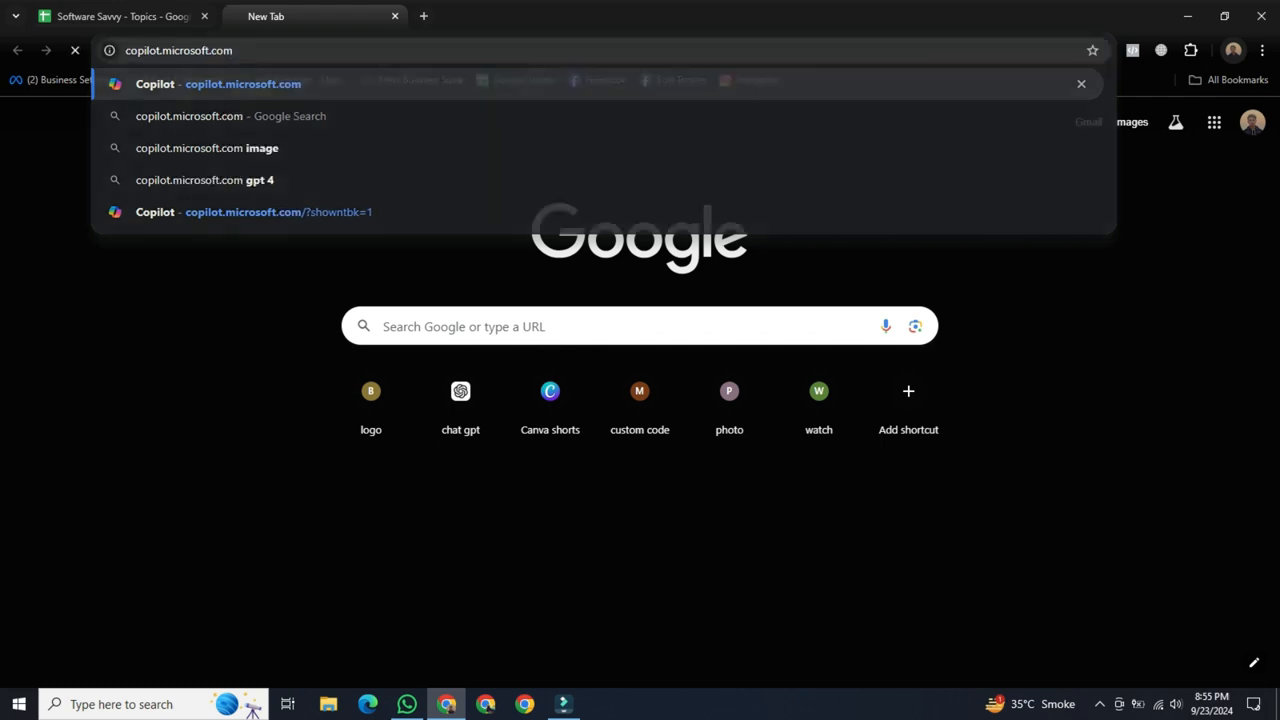
{"action": "key", "text": "Return"}
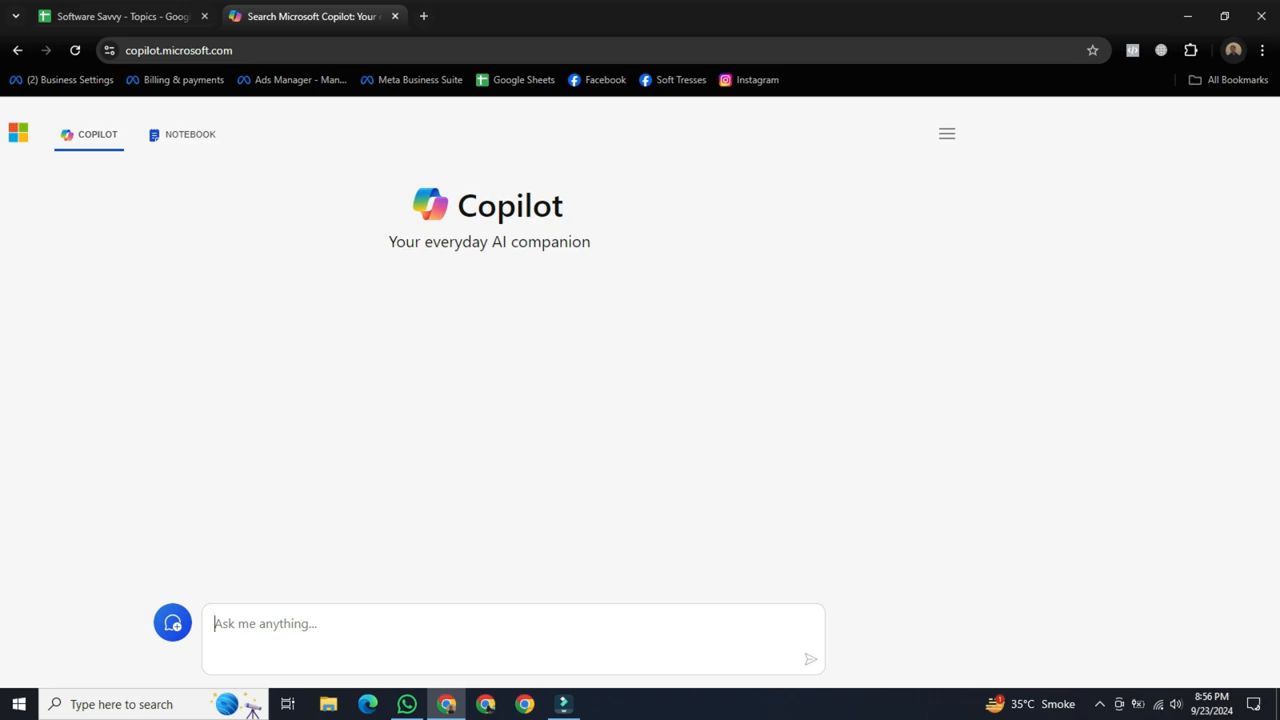
Open ChatGPT in a new browser tab, keeping the Copilot page open.
{"action": "left_click", "coordinate": [423, 16]}
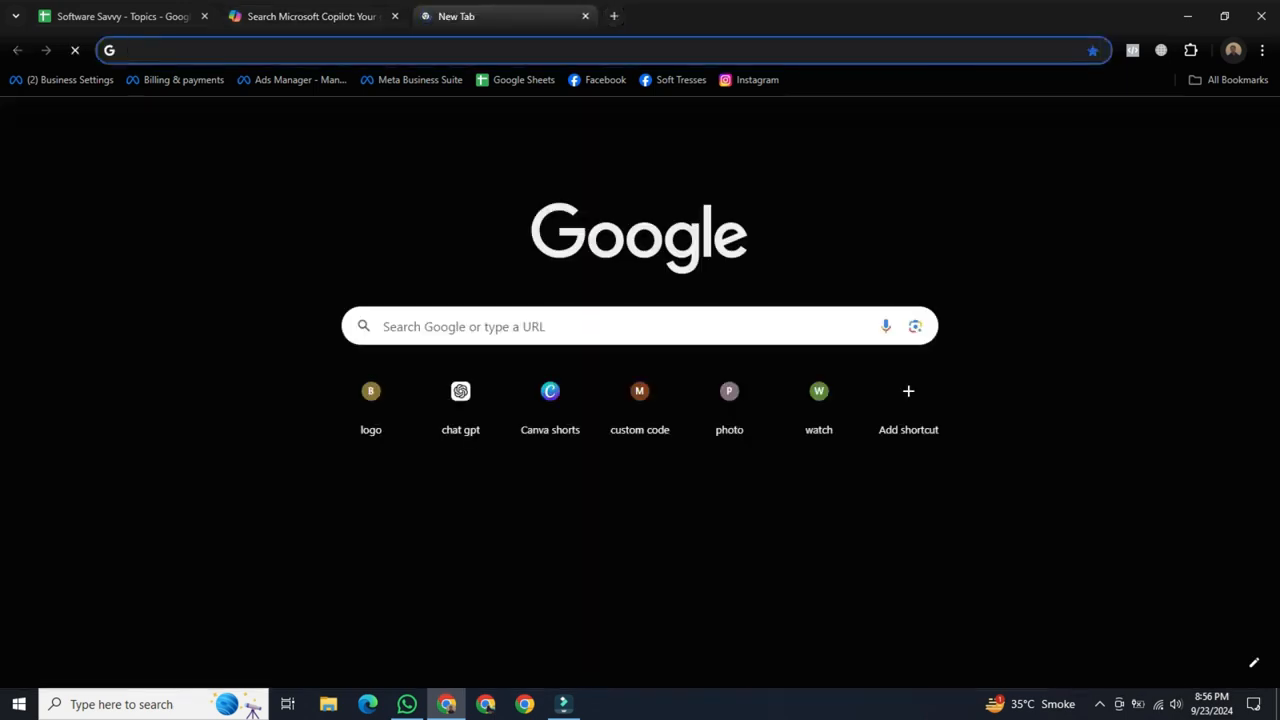
{"action": "type", "text": "chat.openai.com"}
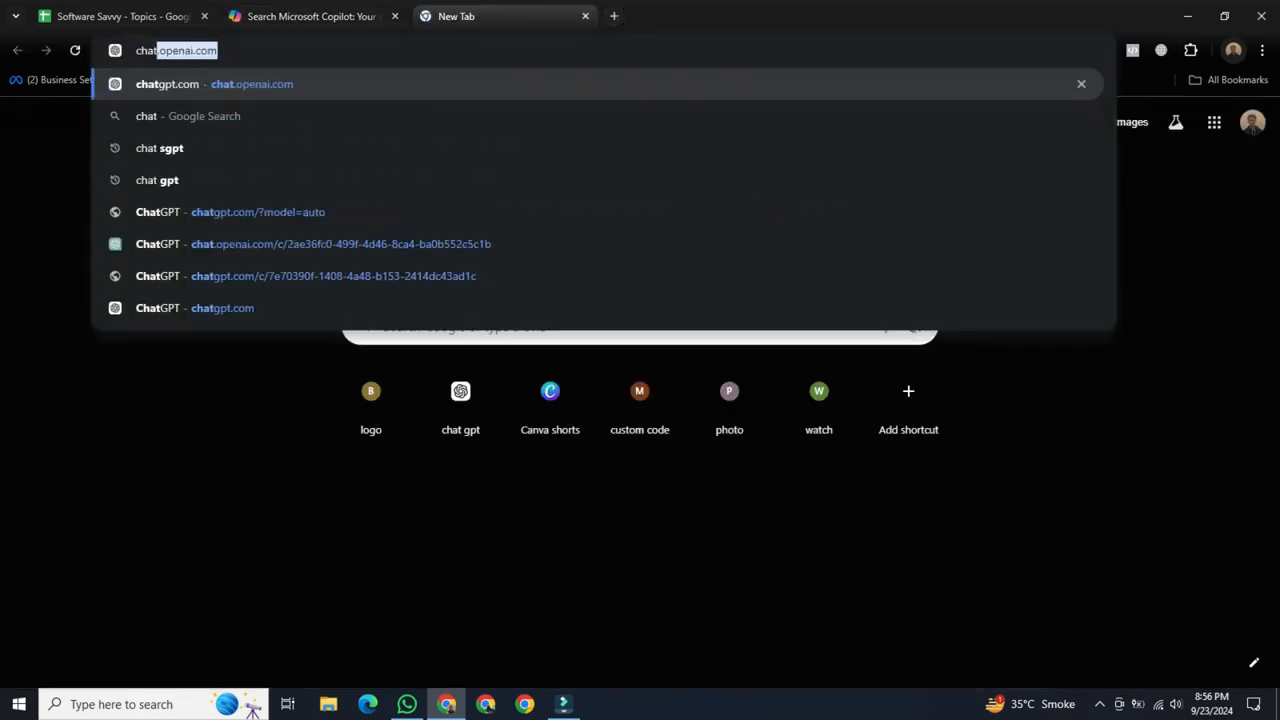
{"action": "key", "text": "Return"}
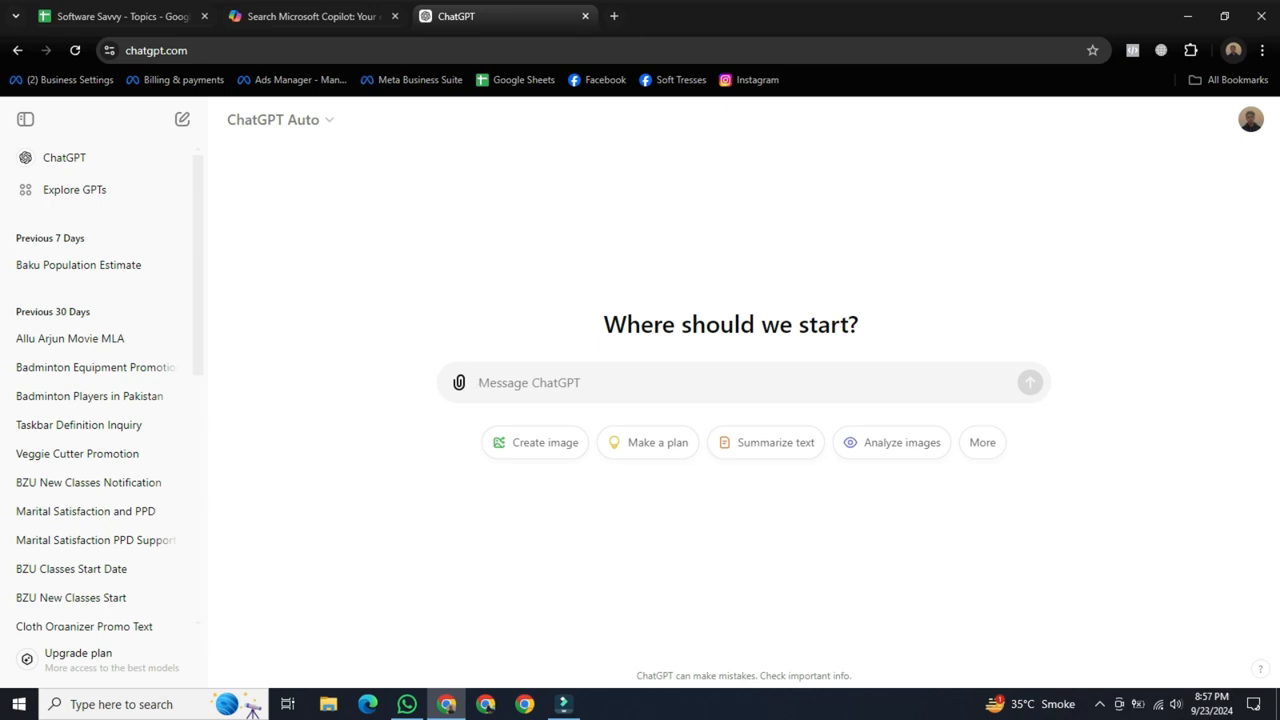
Send ChatGPT the request "Craft 5 prompt I can use to create a logo for my video production company.".
{"action": "type", "text": "Craft 5 prompt I can use to create a logo for my video production company."}
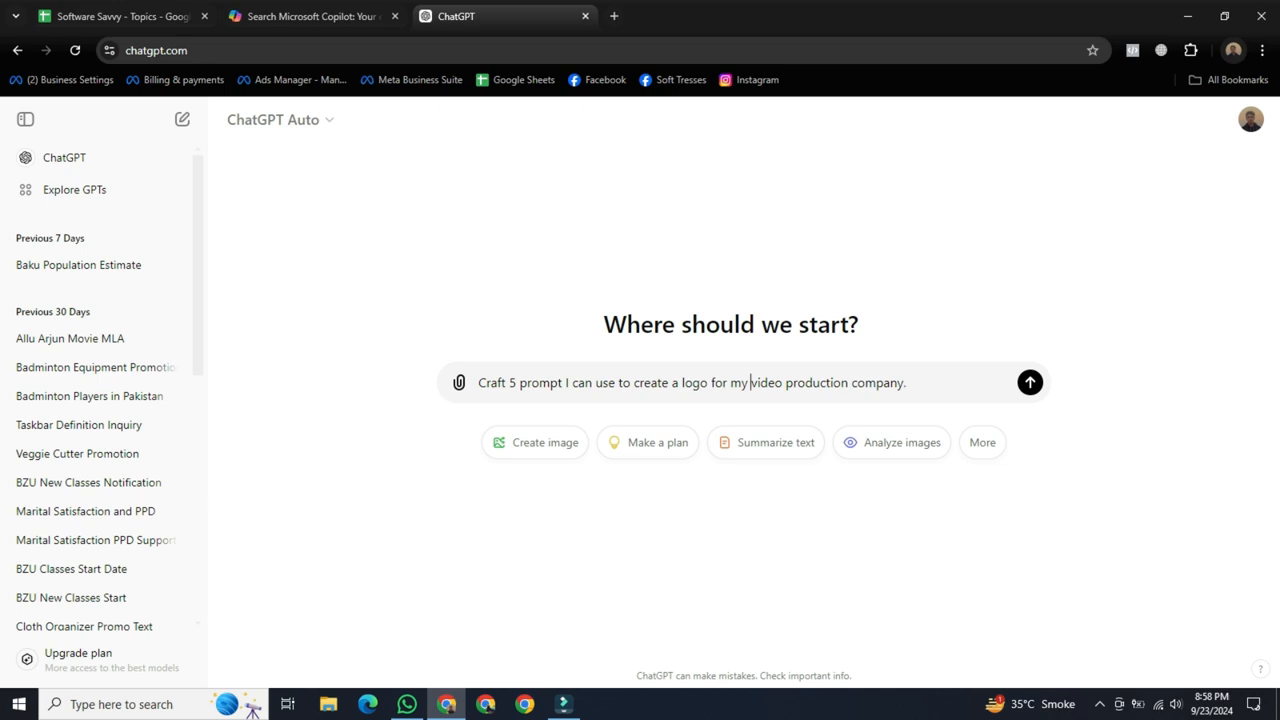
{"action": "left_click_drag", "start_coordinate": [751, 383], "coordinate": [904, 383]}
{"action": "left_click", "coordinate": [907, 383]}
{"action": "key", "text": "Return"}
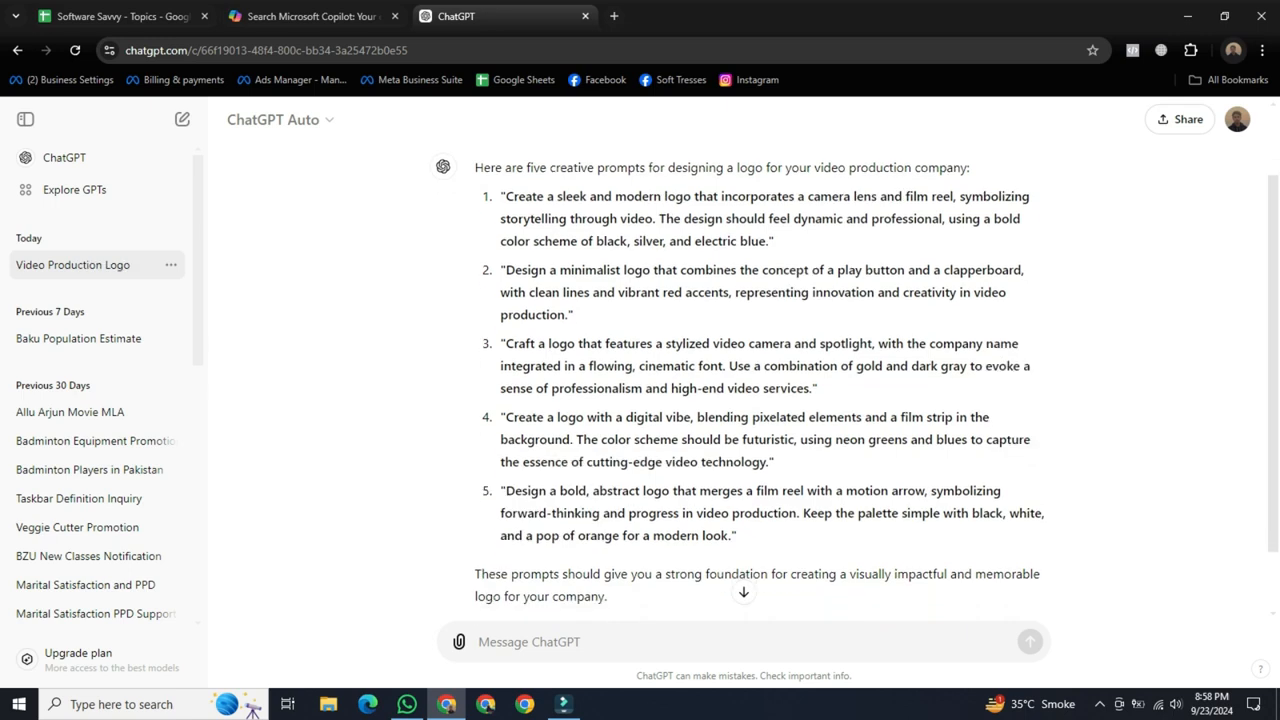
Copy the second suggested prompt, the minimalist play button and clapperboard logo, from ChatGPT and submit it to Copilot.
{"action": "scroll", "coordinate": [742, 380], "scroll_direction": "down", "scroll_amount": 1}
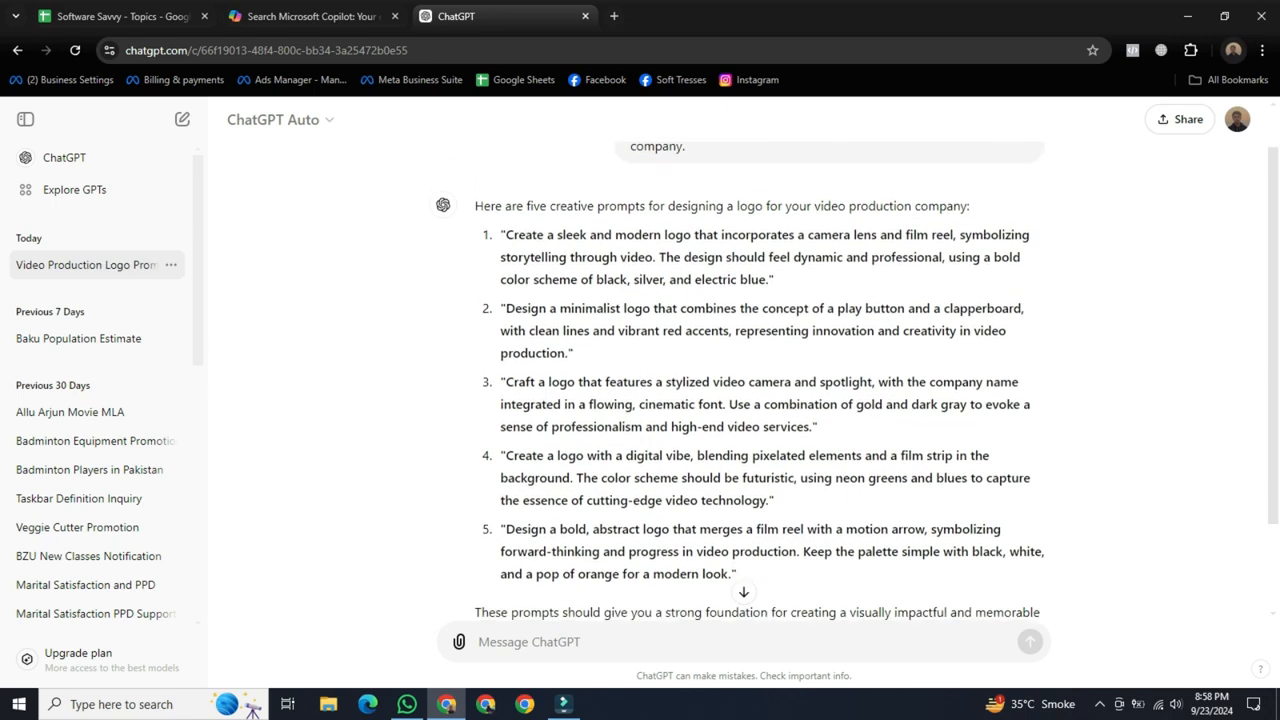
{"action": "left_click_drag", "start_coordinate": [506, 308], "coordinate": [568, 353]}
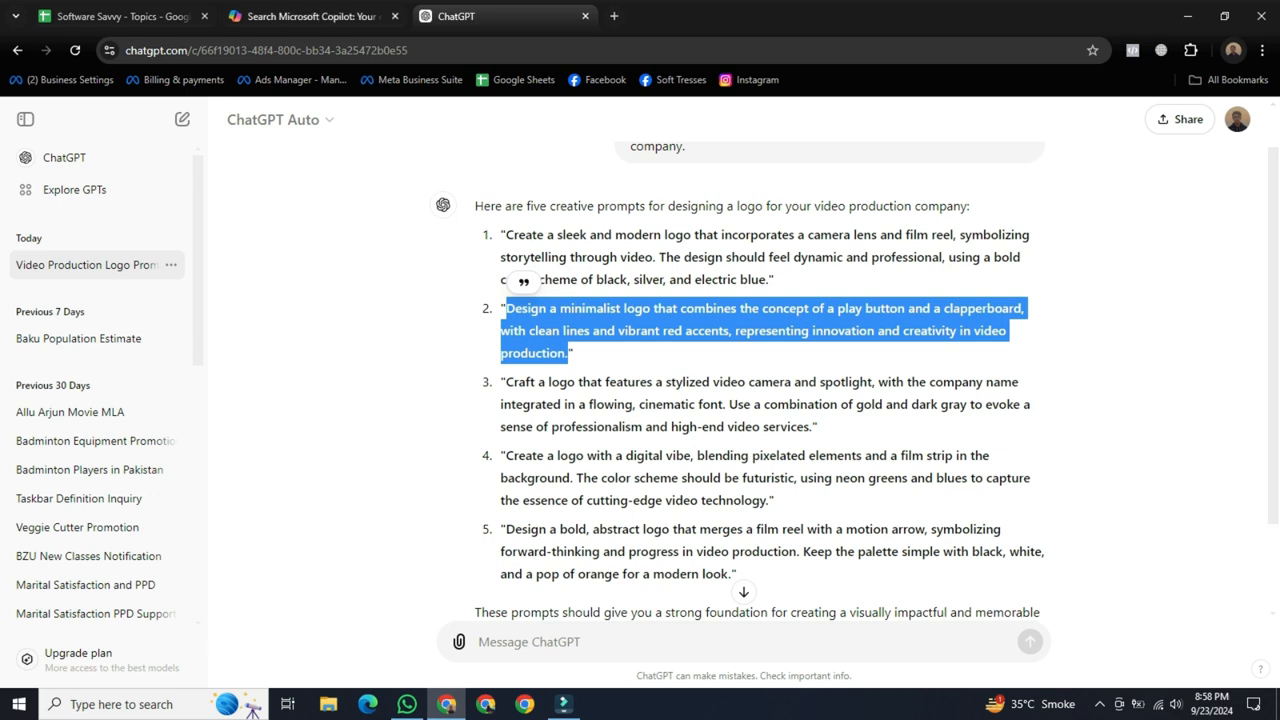
{"action": "left_click", "coordinate": [312, 16]}
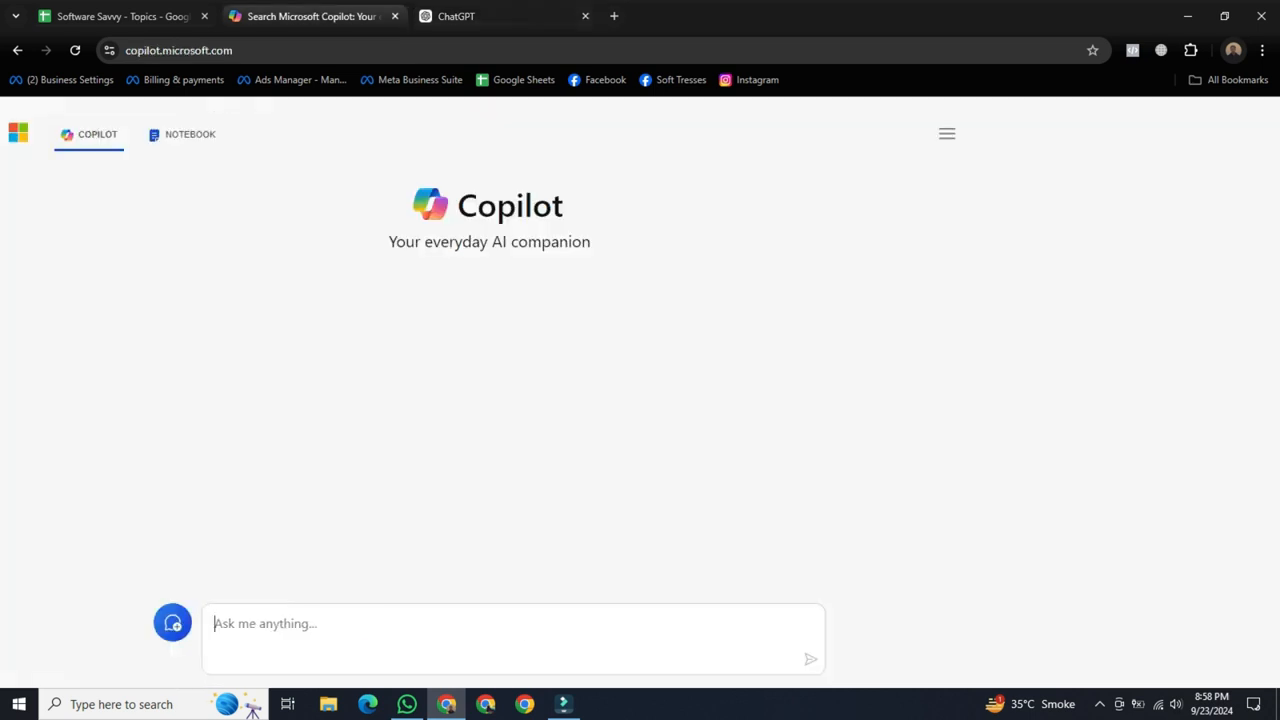
{"action": "key", "text": "ctrl+v"}
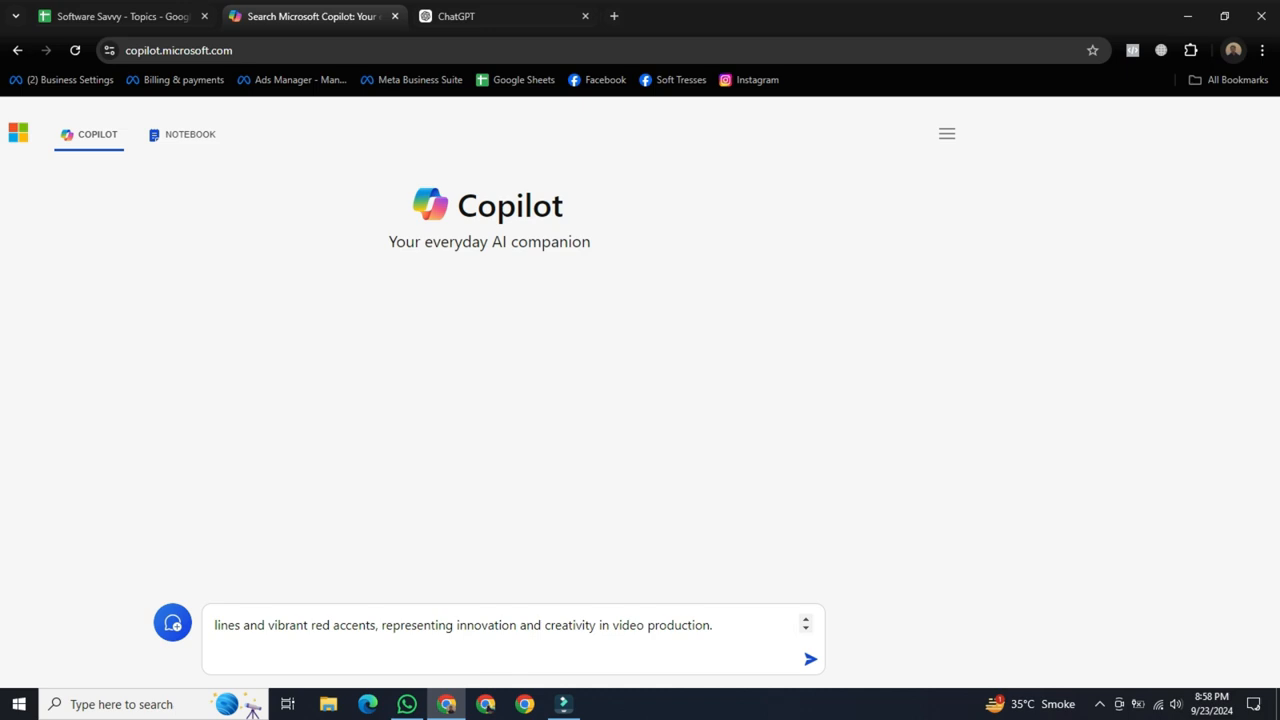
{"action": "key", "text": "Left"}
{"action": "key", "text": "Left"}
{"action": "key", "text": "Left"}
{"action": "key", "text": "Left"}
{"action": "key", "text": "Left"}
{"action": "key", "text": "Left"}
{"action": "key", "text": "Left"}
{"action": "key", "text": "Left"}
{"action": "key", "text": "Left"}
{"action": "key", "text": "Left"}
{"action": "key", "text": "Left"}
{"action": "key", "text": "Left"}
{"action": "key", "text": "Left"}
{"action": "key", "text": "Left"}
{"action": "key", "text": "Left"}
{"action": "key", "text": "Left"}
{"action": "key", "text": "Left"}
{"action": "key", "text": "Left"}
{"action": "key", "text": "Left"}
{"action": "key", "text": "Left"}
{"action": "key", "text": "Left"}
{"action": "key", "text": "Left"}
{"action": "key", "text": "Left"}
{"action": "key", "text": "Left"}
{"action": "key", "text": "Left"}
{"action": "key", "text": "Left"}
{"action": "key", "text": "Left"}
{"action": "key", "text": "Left"}
{"action": "key", "text": "Left"}
{"action": "key", "text": "Left"}
{"action": "key", "text": "Left"}
{"action": "key", "text": "Left"}
{"action": "key", "text": "Left"}
{"action": "key", "text": "Left"}
{"action": "key", "text": "Left"}
{"action": "key", "text": "Left"}
{"action": "key", "text": "Left"}
{"action": "key", "text": "Left"}
{"action": "key", "text": "Left"}
{"action": "key", "text": "Left"}
{"action": "key", "text": "Left"}
{"action": "key", "text": "Left"}
{"action": "key", "text": "Left"}
{"action": "key", "text": "Left"}
{"action": "key", "text": "Left"}
{"action": "key", "text": "Left"}
{"action": "key", "text": "Left"}
{"action": "key", "text": "Left"}
{"action": "key", "text": "Left"}
{"action": "key", "text": "Left"}
{"action": "key", "text": "Left"}
{"action": "key", "text": "Left"}
{"action": "key", "text": "Left"}
{"action": "key", "text": "Left"}
{"action": "key", "text": "Left"}
{"action": "key", "text": "Left"}
{"action": "key", "text": "Left"}
{"action": "key", "text": "Left"}
{"action": "key", "text": "Left"}
{"action": "key", "text": "Left"}
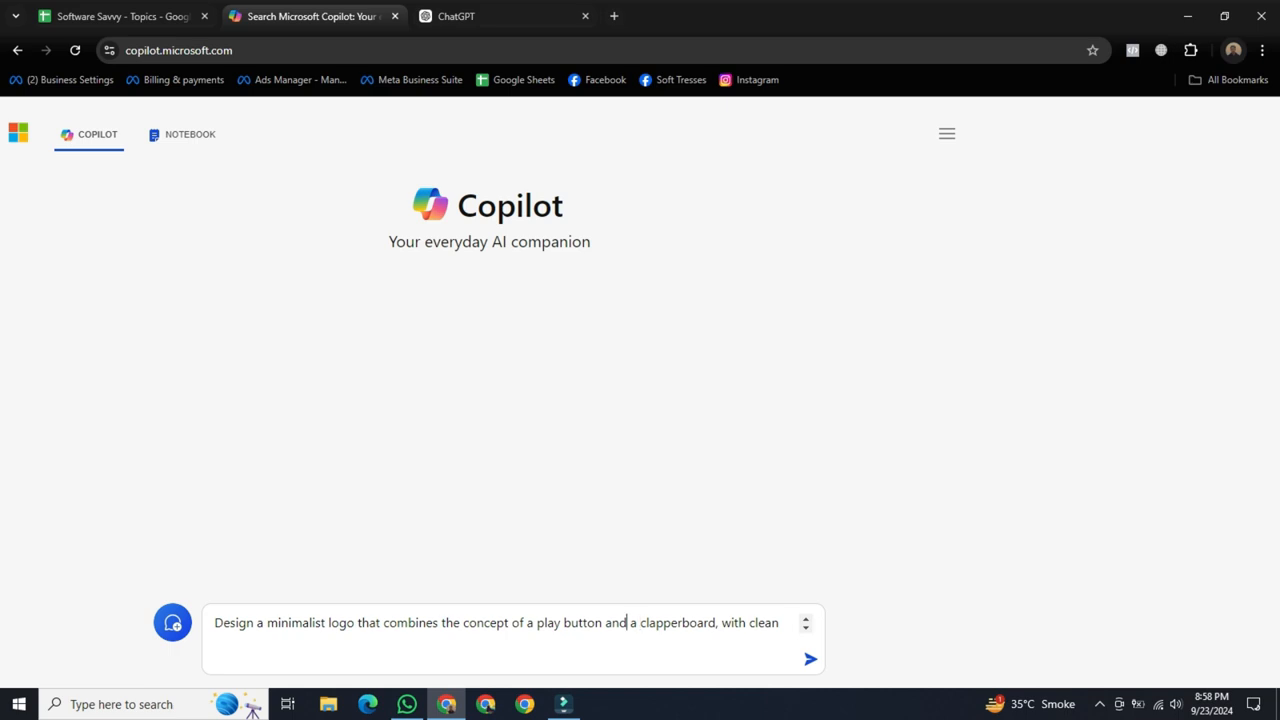
{"action": "key", "text": "Return"}
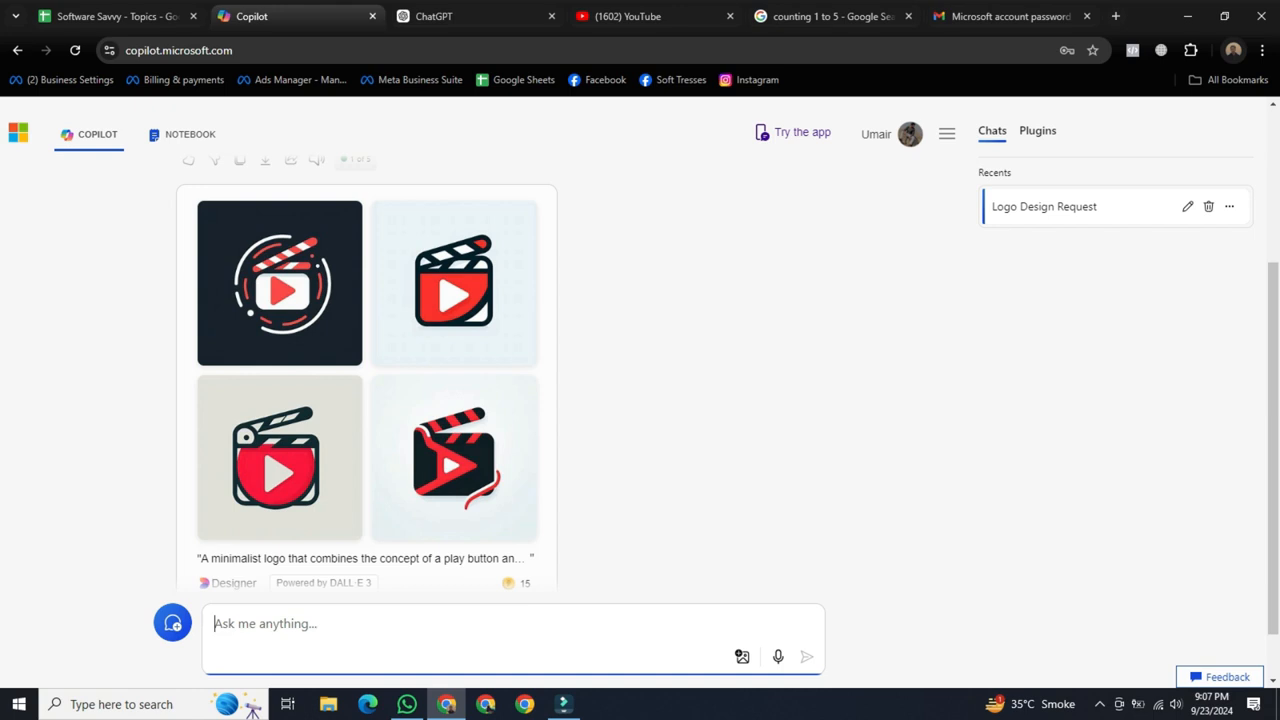
Open the black-and-red clapperboard logo with the ribbon tail at full size, and review all generated logos in the Copilot chat.
{"action": "left_click", "coordinate": [454, 458]}
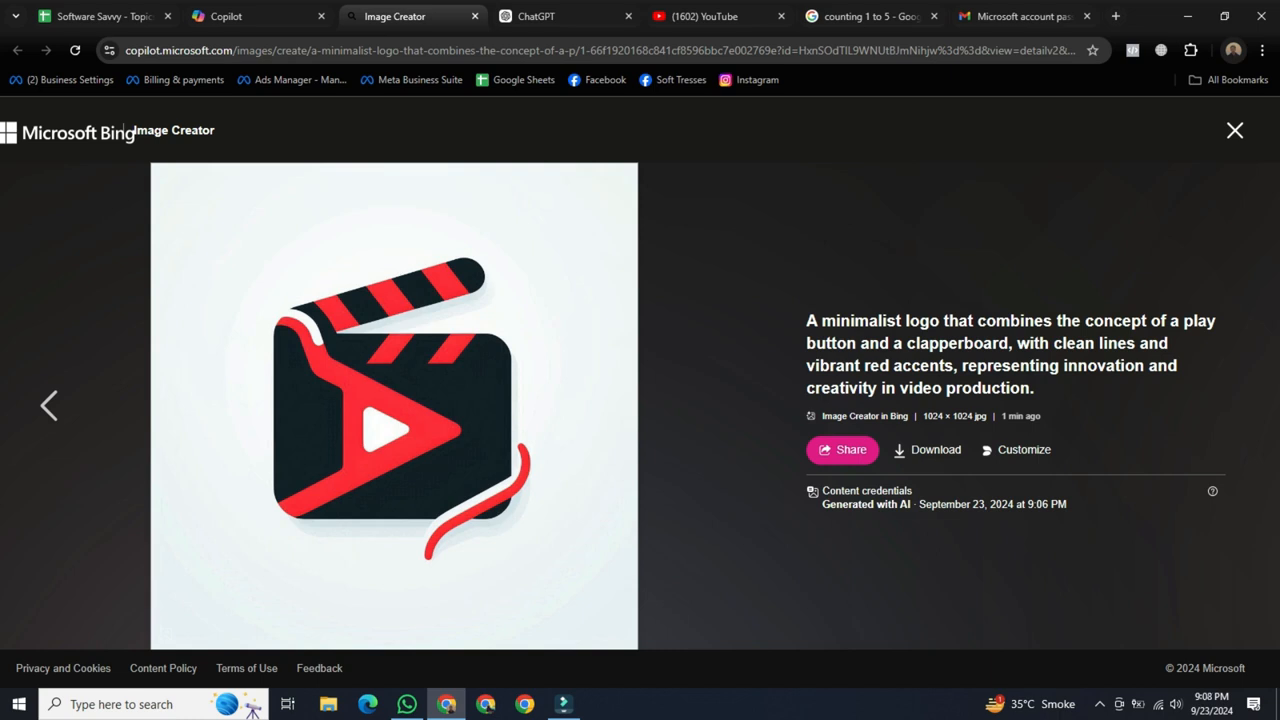
{"action": "left_click", "coordinate": [258, 16]}
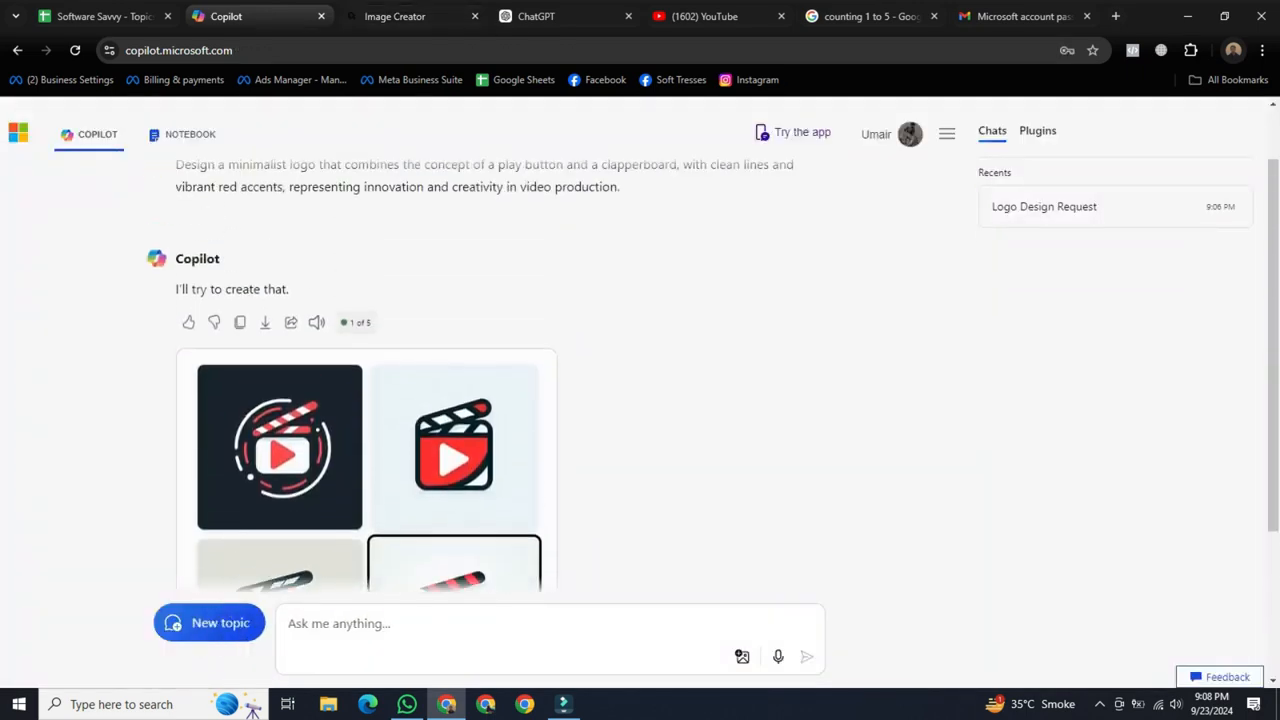
{"action": "mouse_move", "coordinate": [240, 297]}
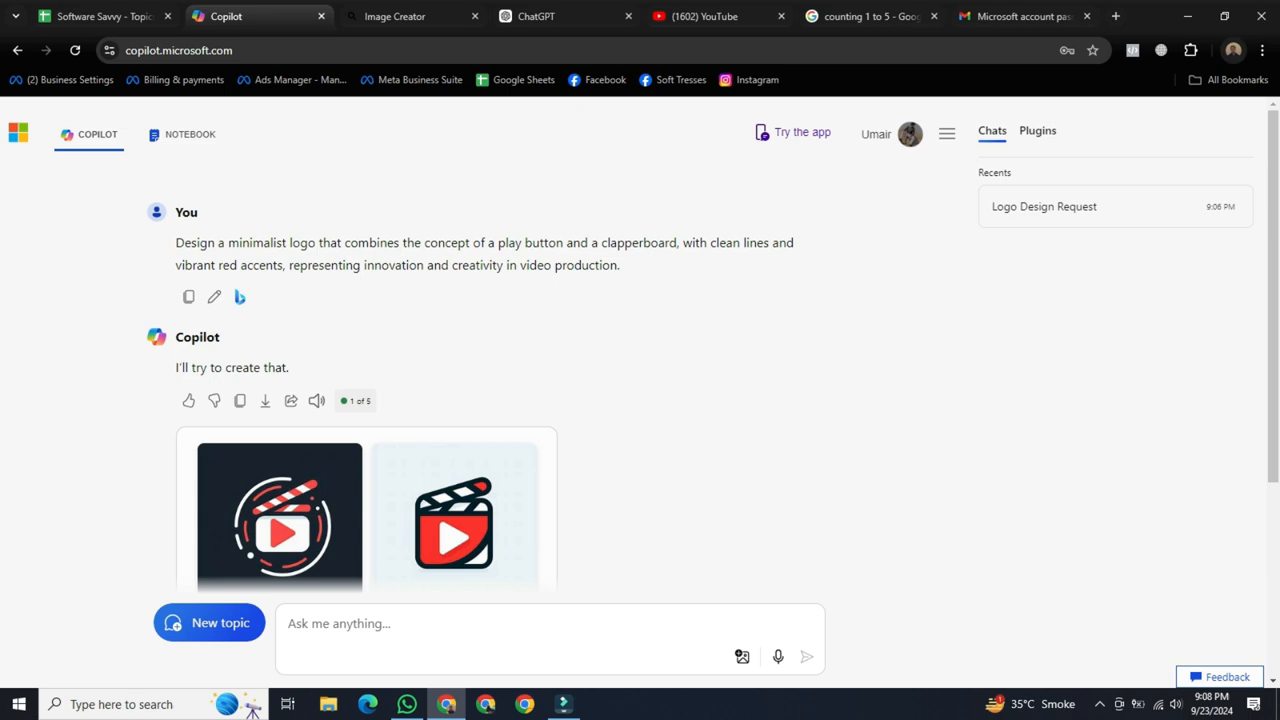
{"action": "scroll", "coordinate": [550, 400], "scroll_direction": "down", "scroll_amount": 1}
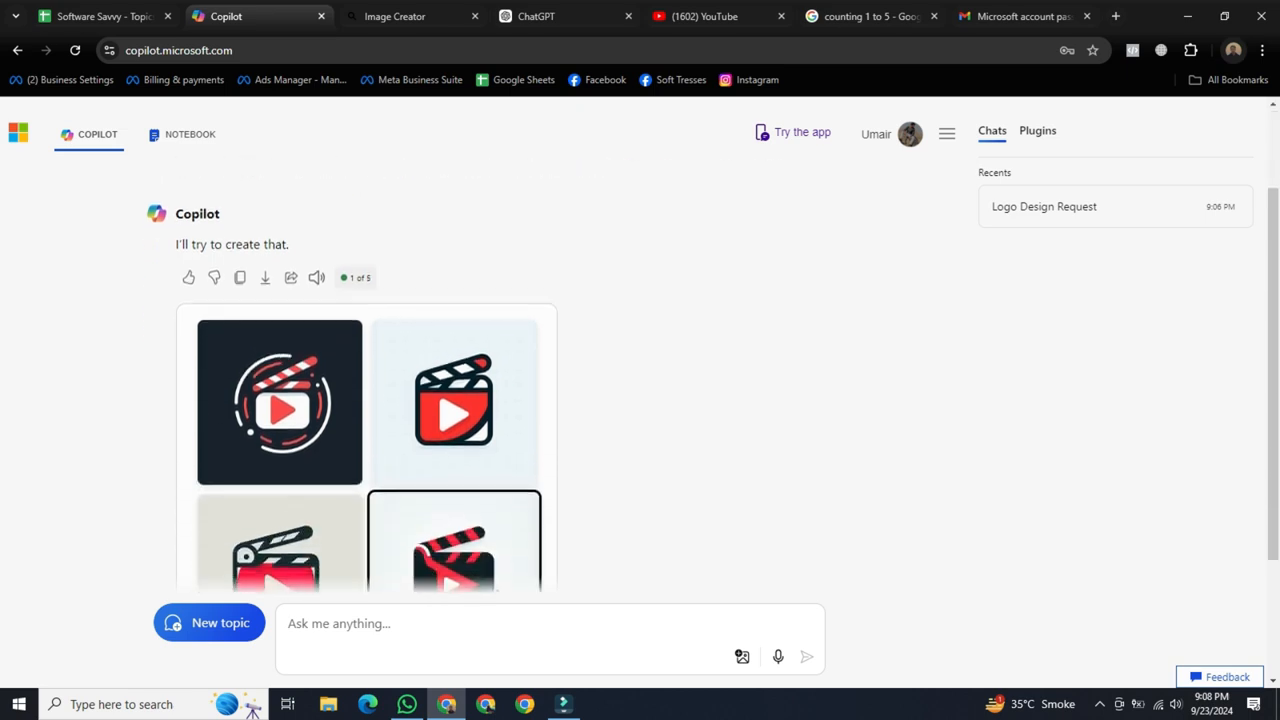
{"action": "scroll", "coordinate": [550, 400], "scroll_direction": "down", "scroll_amount": 1}
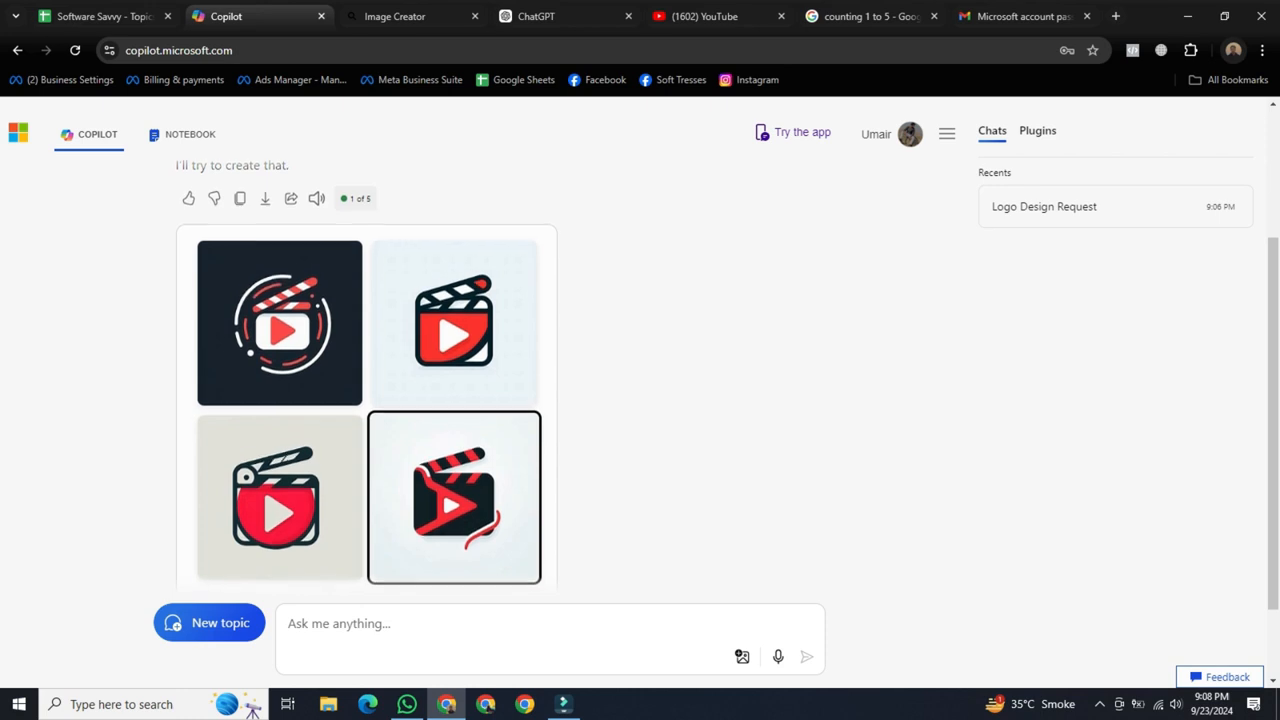
Return to the enlarged black-and-red clapperboard logo and open it for customization in Microsoft Designer.
{"action": "left_click", "coordinate": [400, 16]}
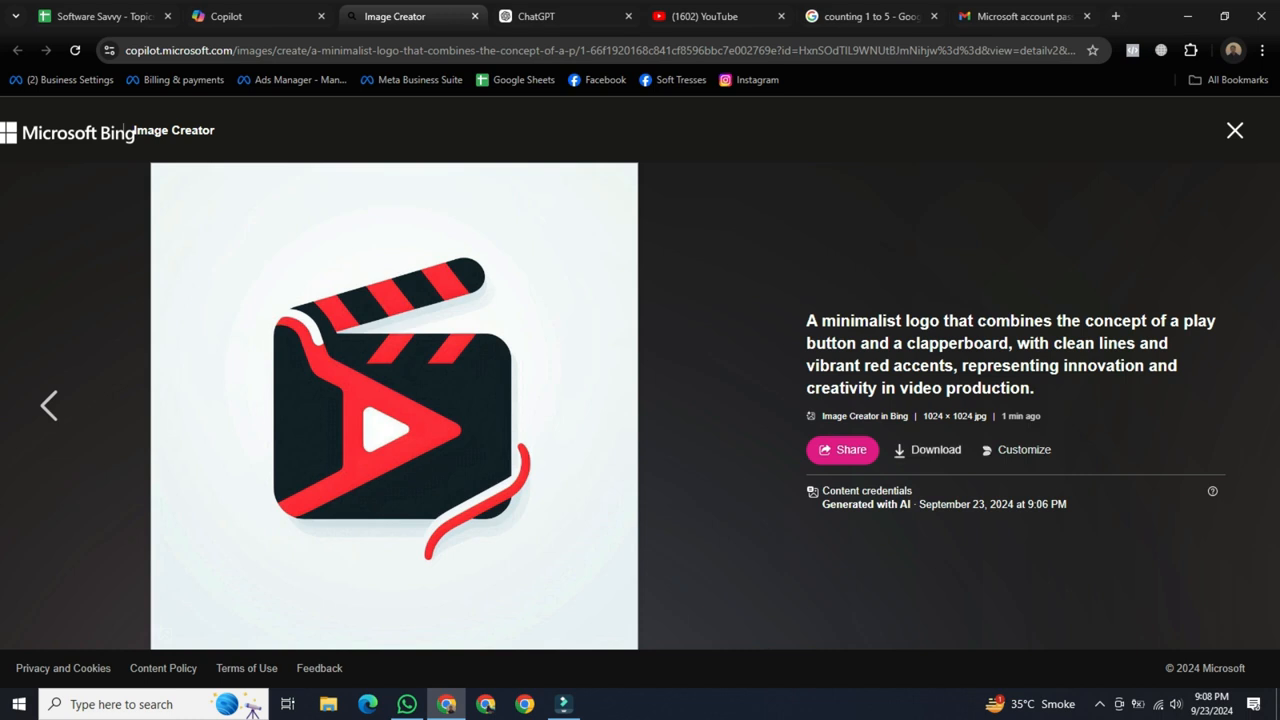
{"action": "left_click", "coordinate": [1015, 449]}
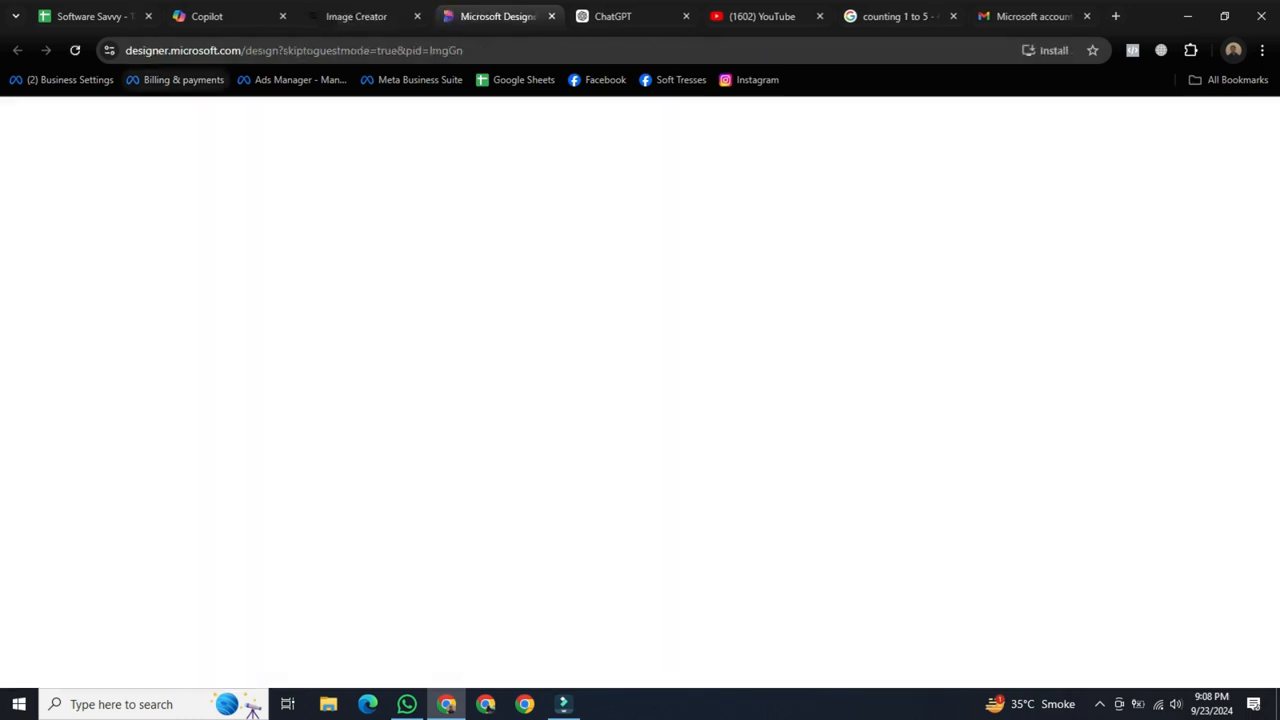
{"action": "left_click_drag", "start_coordinate": [125, 50], "coordinate": [277, 50]}
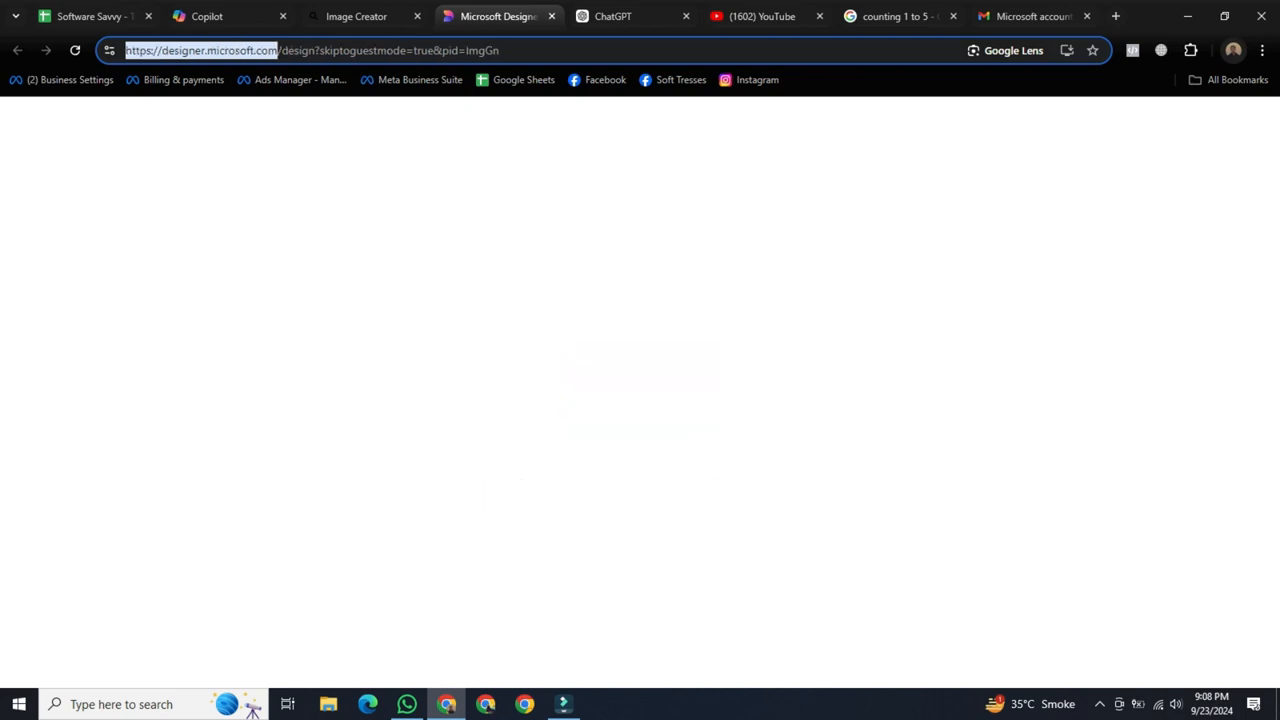
{"action": "left_click", "coordinate": [560, 360]}
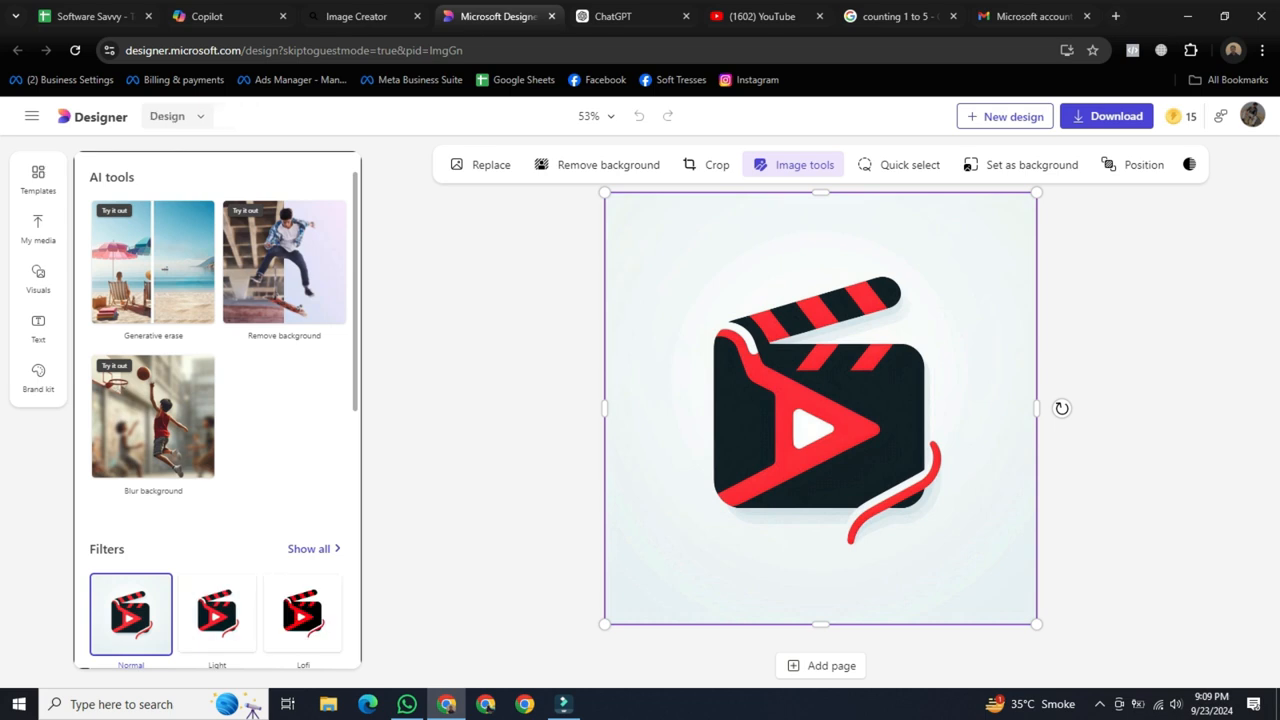
Try the Light filter at intensity 6 and the Calm filter on the logo image.
{"action": "scroll", "coordinate": [215, 410], "scroll_direction": "down", "scroll_amount": 2}
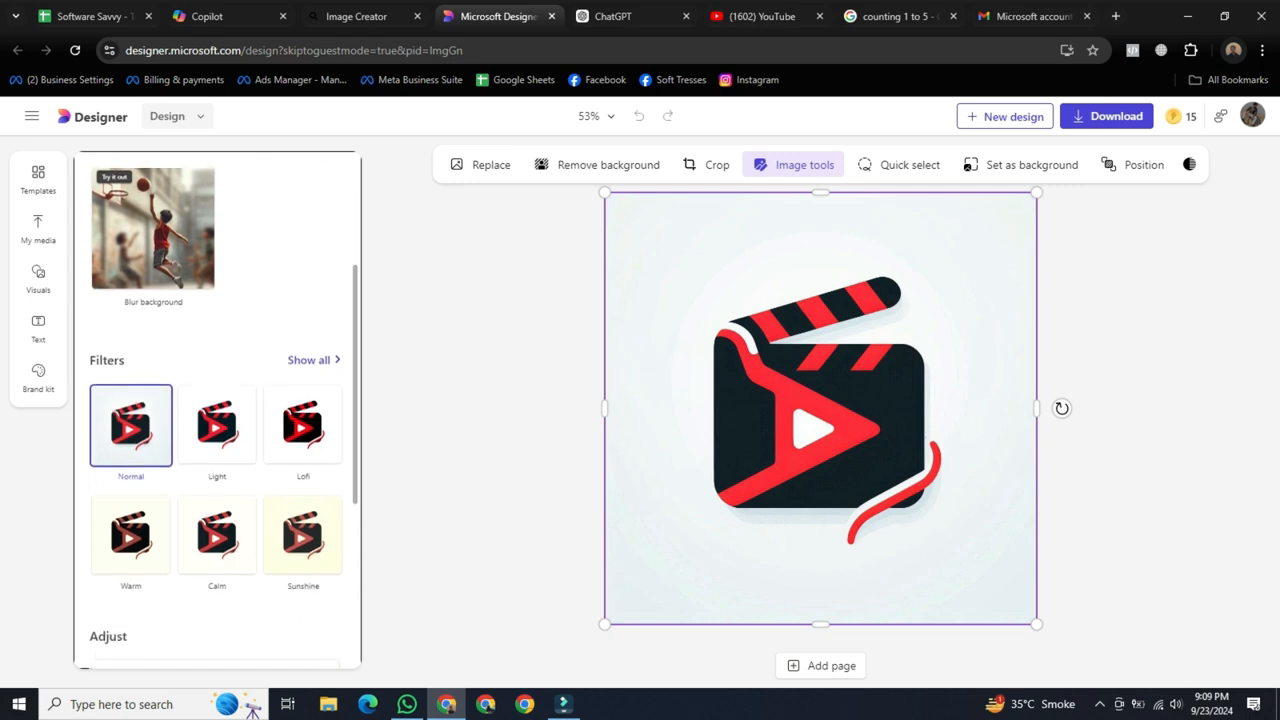
{"action": "scroll", "coordinate": [215, 410], "scroll_direction": "down", "scroll_amount": 3}
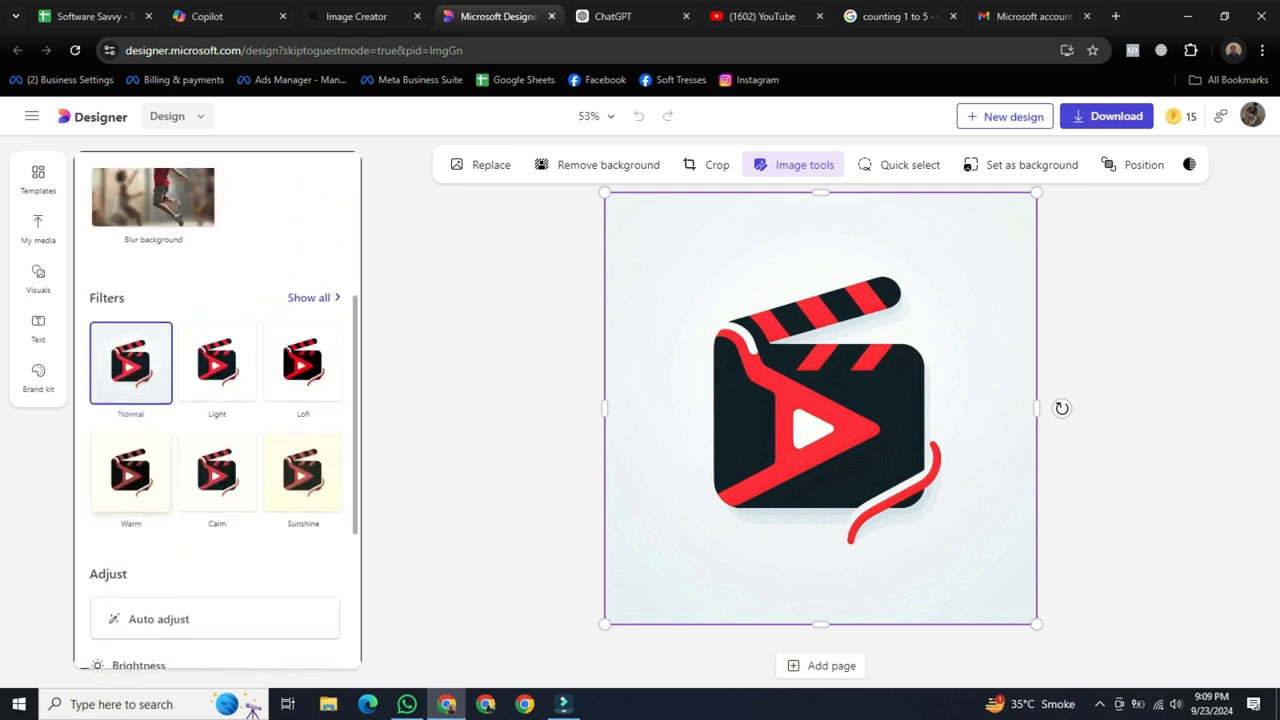
{"action": "scroll", "coordinate": [140, 462], "scroll_direction": "down", "scroll_amount": 1}
{"action": "scroll", "coordinate": [140, 462], "scroll_direction": "up", "scroll_amount": 1}
{"action": "scroll", "coordinate": [140, 462], "scroll_direction": "down", "scroll_amount": 1}
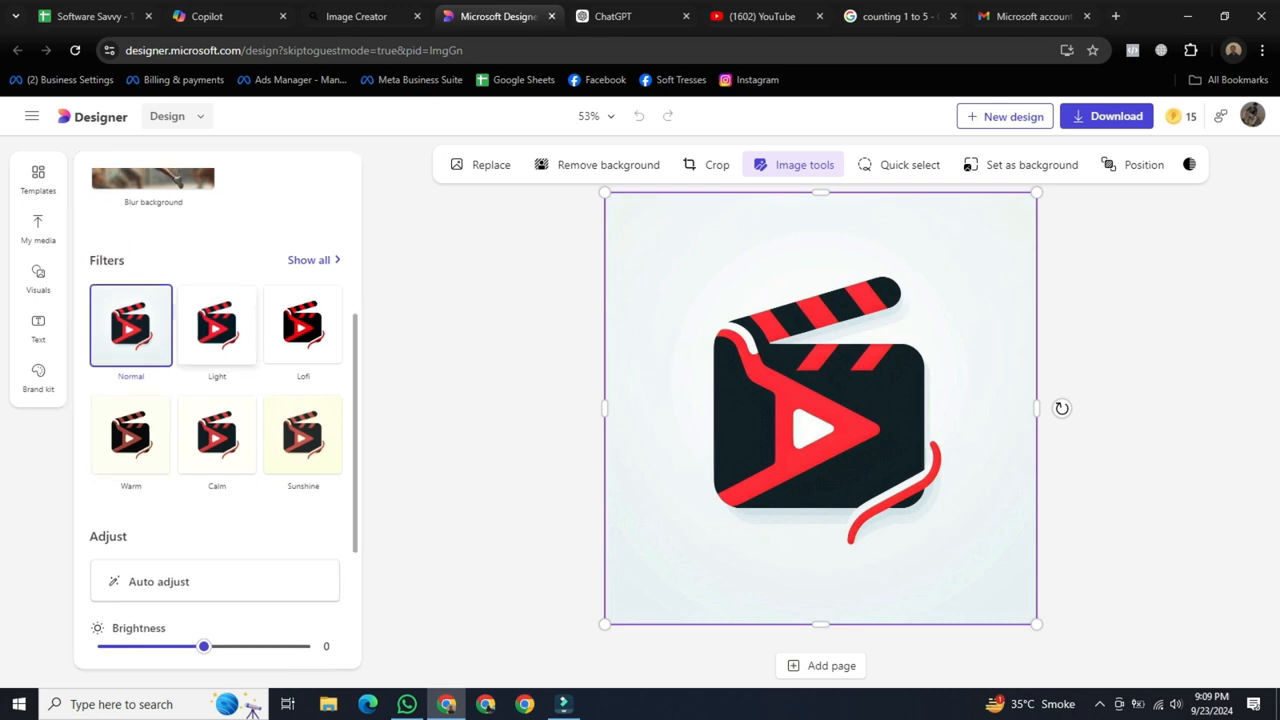
{"action": "left_click", "coordinate": [217, 325]}
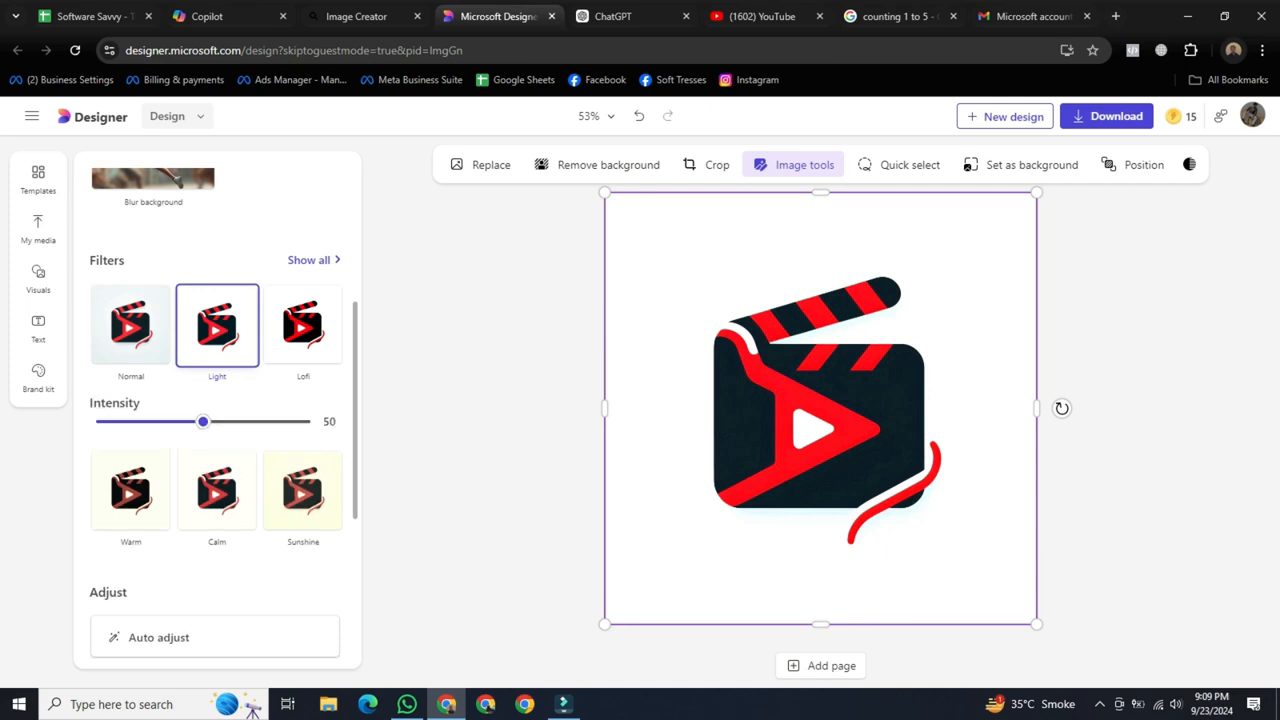
{"action": "left_click_drag", "start_coordinate": [203, 422], "coordinate": [108, 421]}
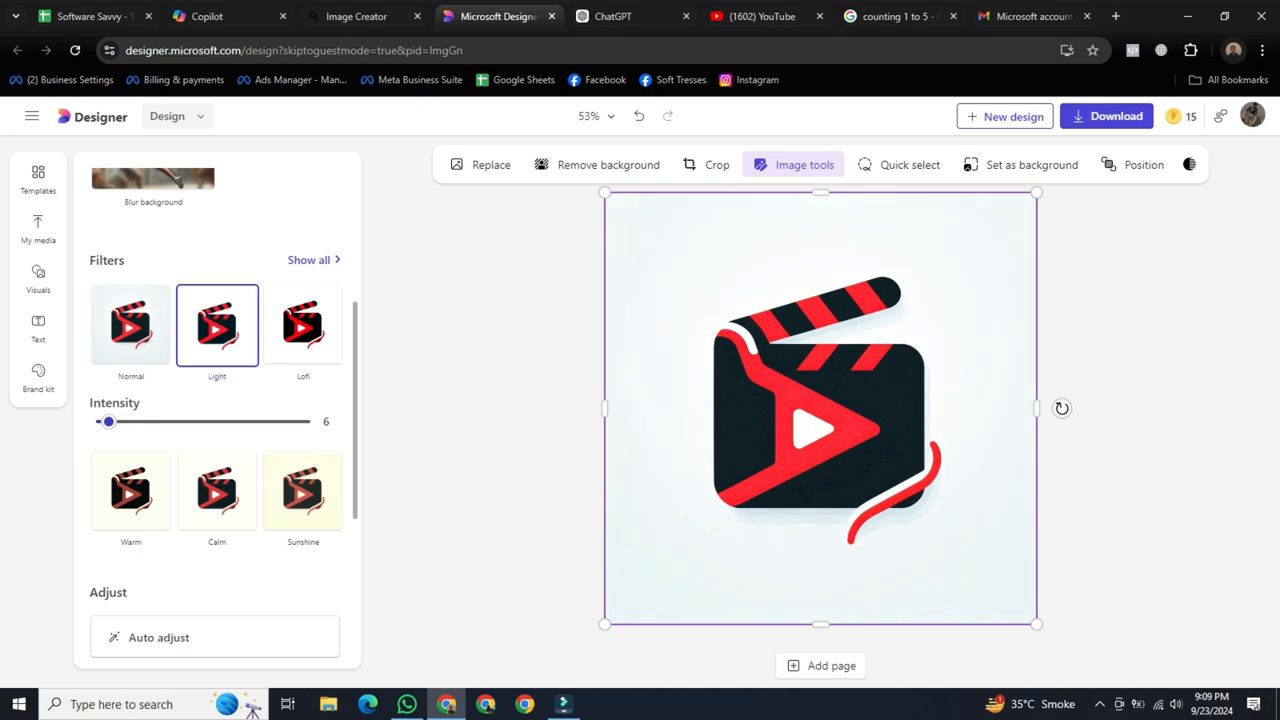
{"action": "left_click", "coordinate": [217, 490]}
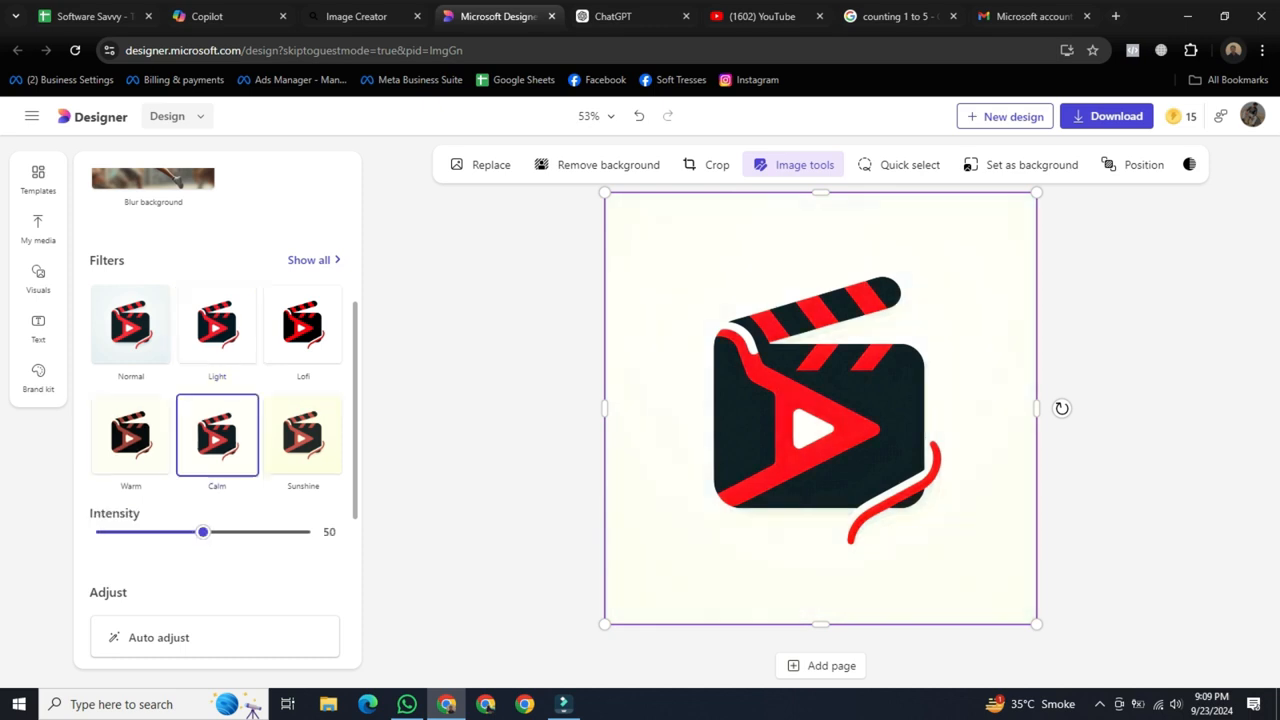
Apply the Warm filter to the logo image, raise its intensity toward the maximum, and deselect the image.
{"action": "left_click", "coordinate": [131, 436]}
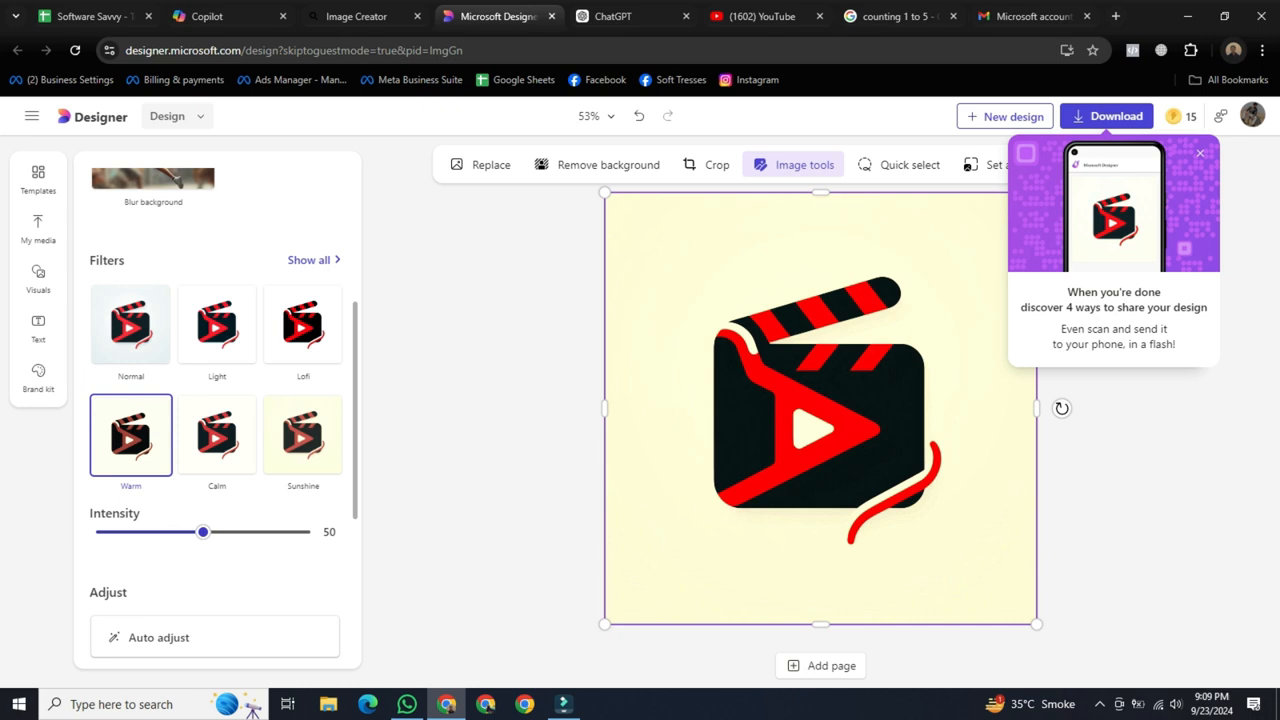
{"action": "left_click_drag", "start_coordinate": [203, 532], "coordinate": [291, 532]}
{"action": "left_click", "coordinate": [490, 430]}
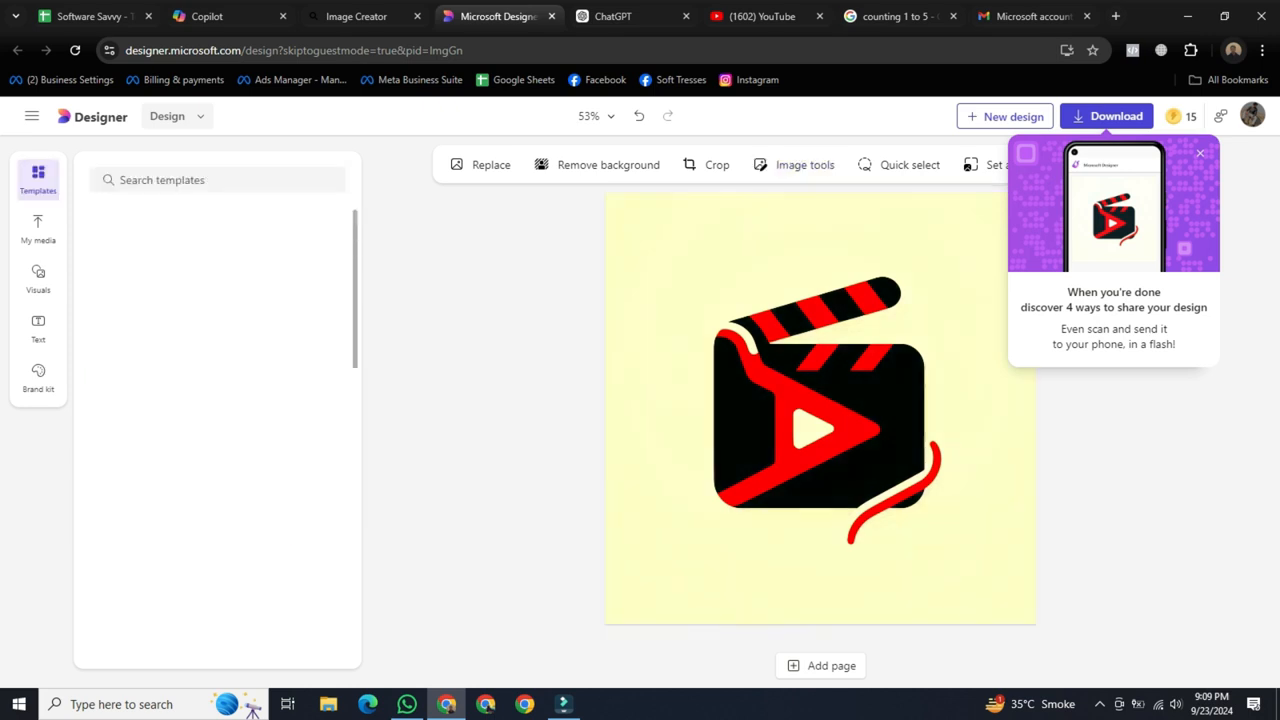
Remove the background from the clapperboard logo image and move the image slightly up on the canvas.
{"action": "left_click", "coordinate": [820, 408]}
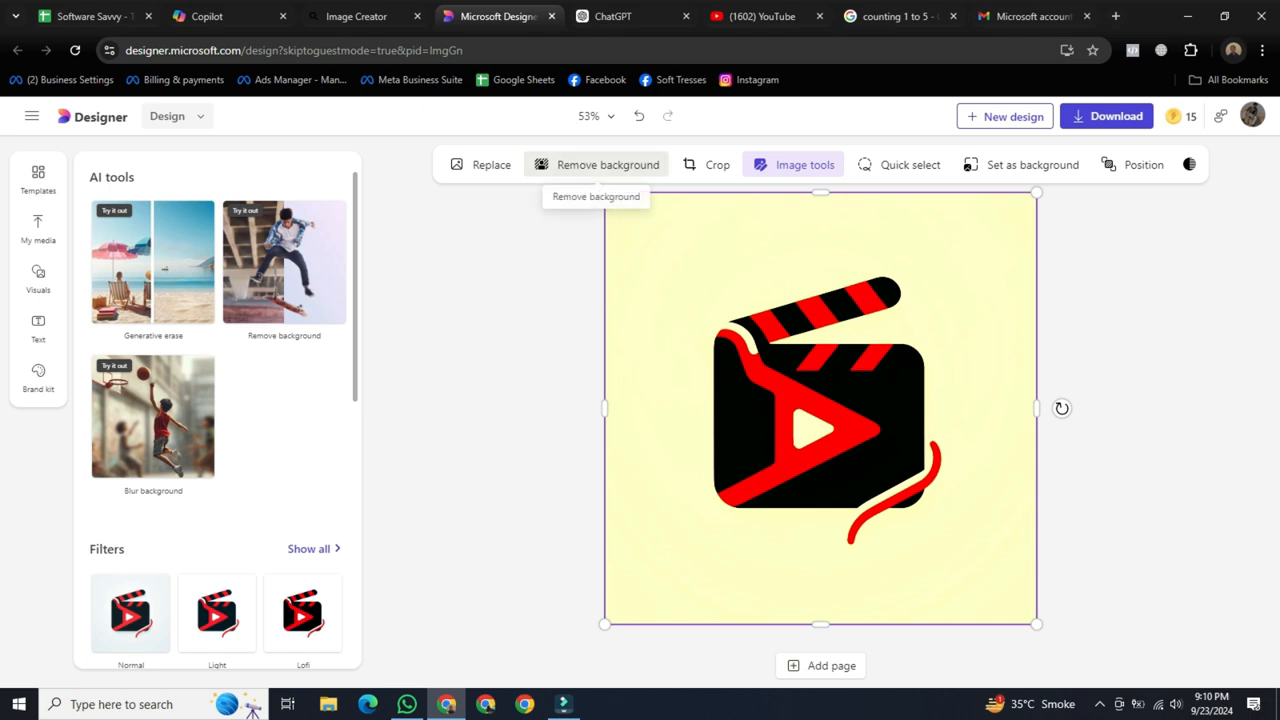
{"action": "left_click", "coordinate": [597, 165]}
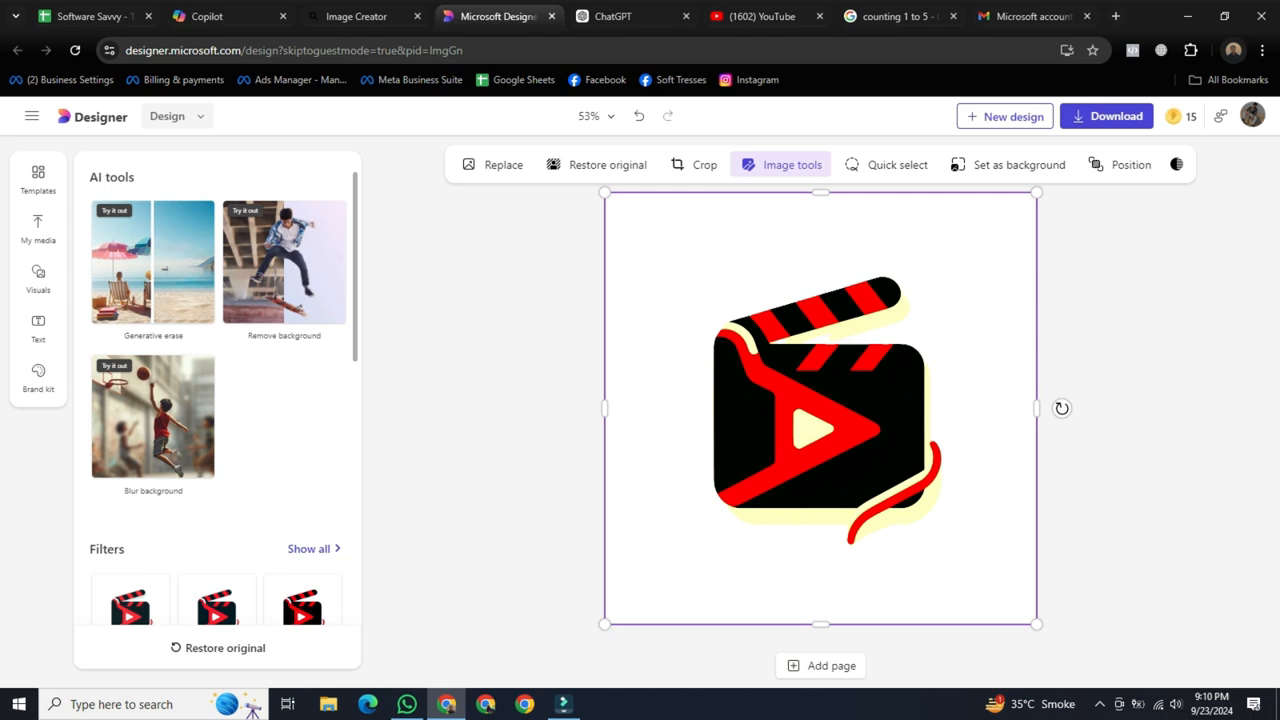
{"action": "left_click_drag", "start_coordinate": [820, 408], "coordinate": [820, 380]}
{"action": "left_click", "coordinate": [1120, 400]}
{"action": "left_click", "coordinate": [1120, 400]}
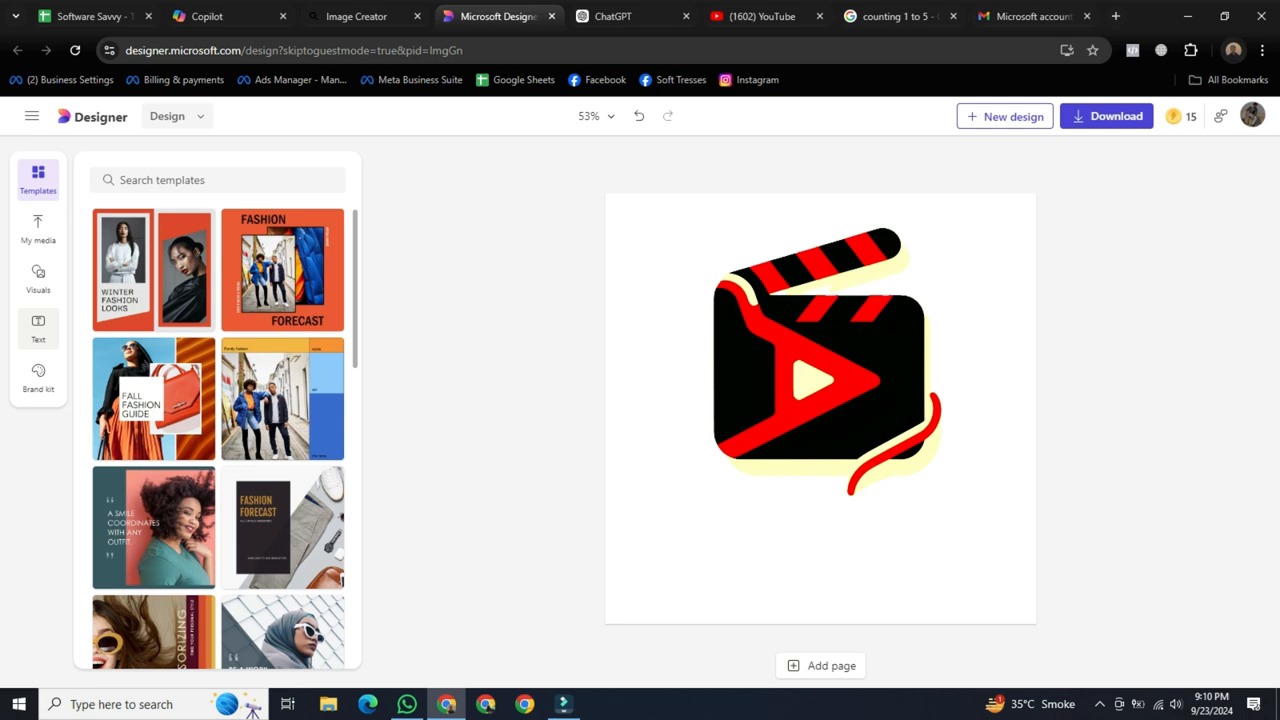
Add a heading text box to the design and place it beneath the clapperboard.
{"action": "left_click", "coordinate": [38, 327]}
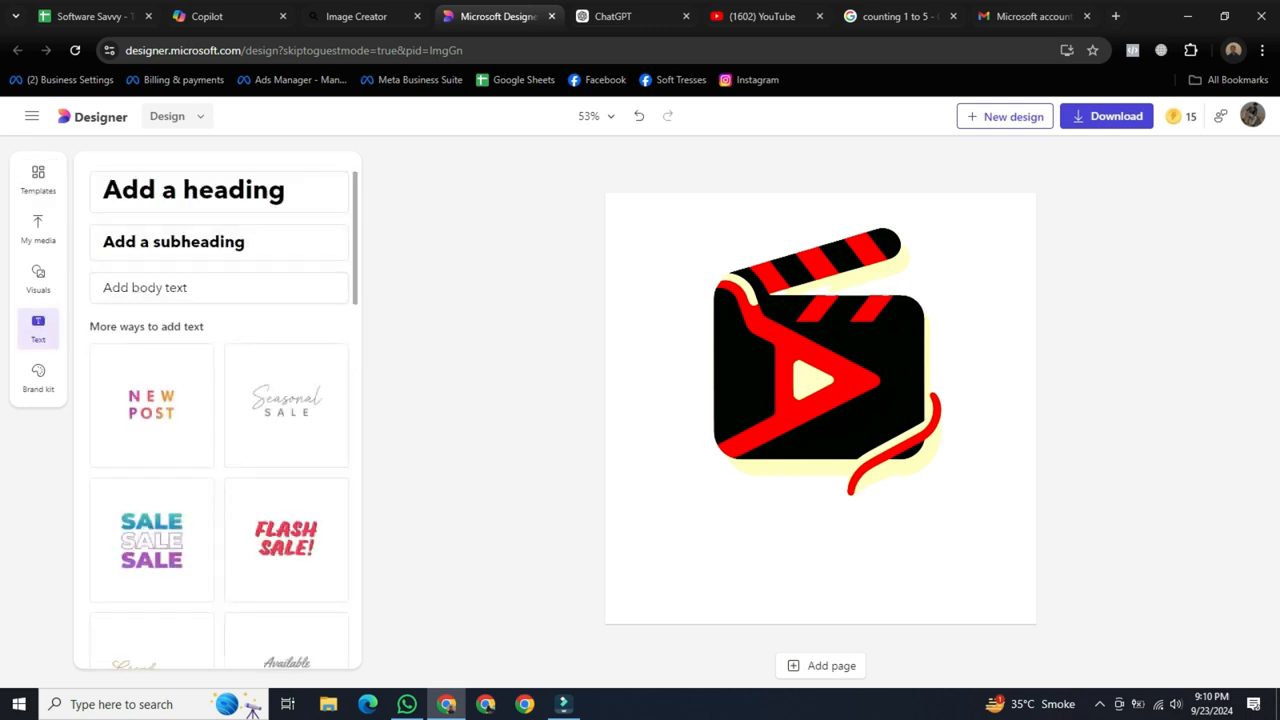
{"action": "left_click", "coordinate": [219, 191]}
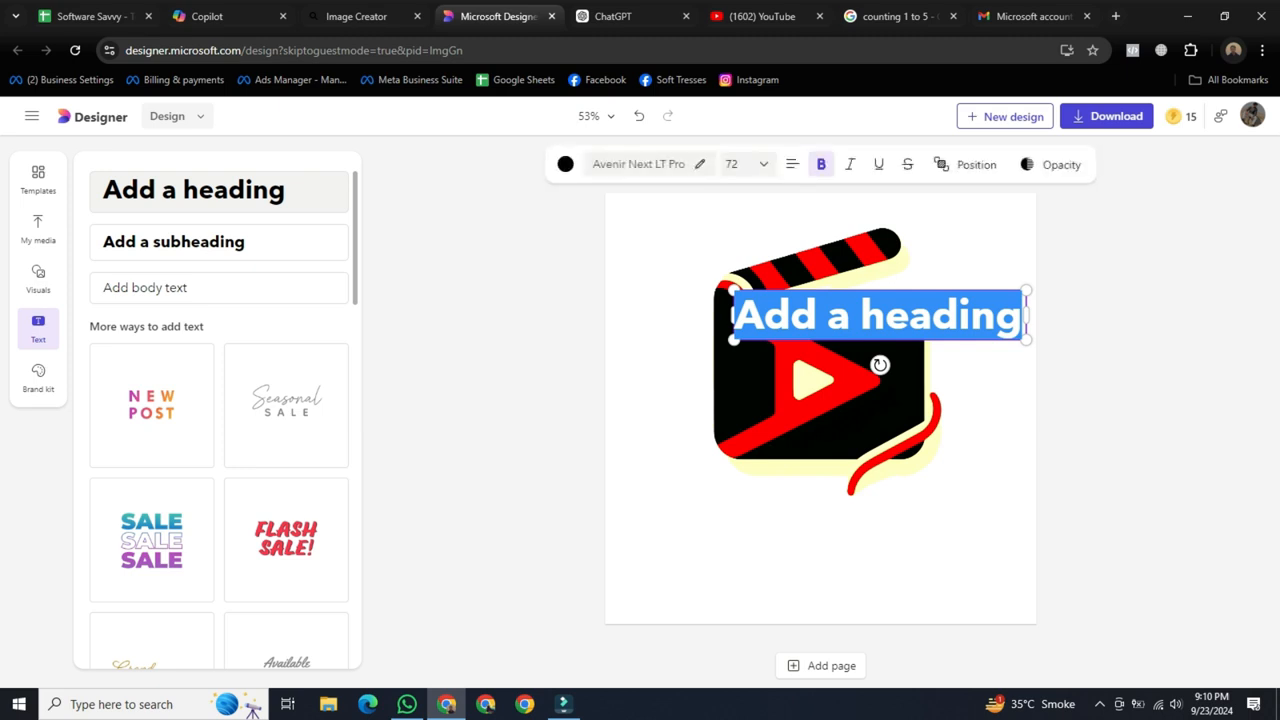
{"action": "left_click", "coordinate": [1120, 420]}
{"action": "left_click_drag", "start_coordinate": [880, 317], "coordinate": [819, 531]}
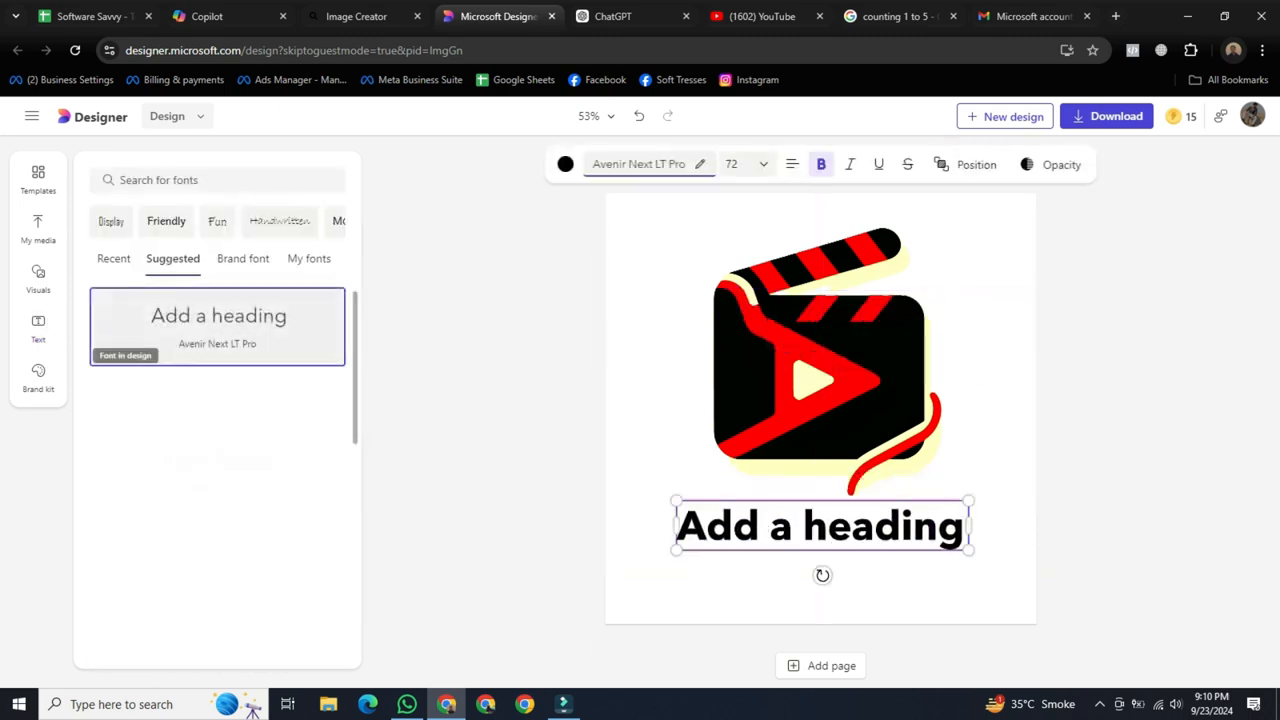
Replace the heading's placeholder text with "Fix Master" and centre it beneath the clapperboard.
{"action": "double_click", "coordinate": [880, 527]}
{"action": "key", "text": "BackSpace"}
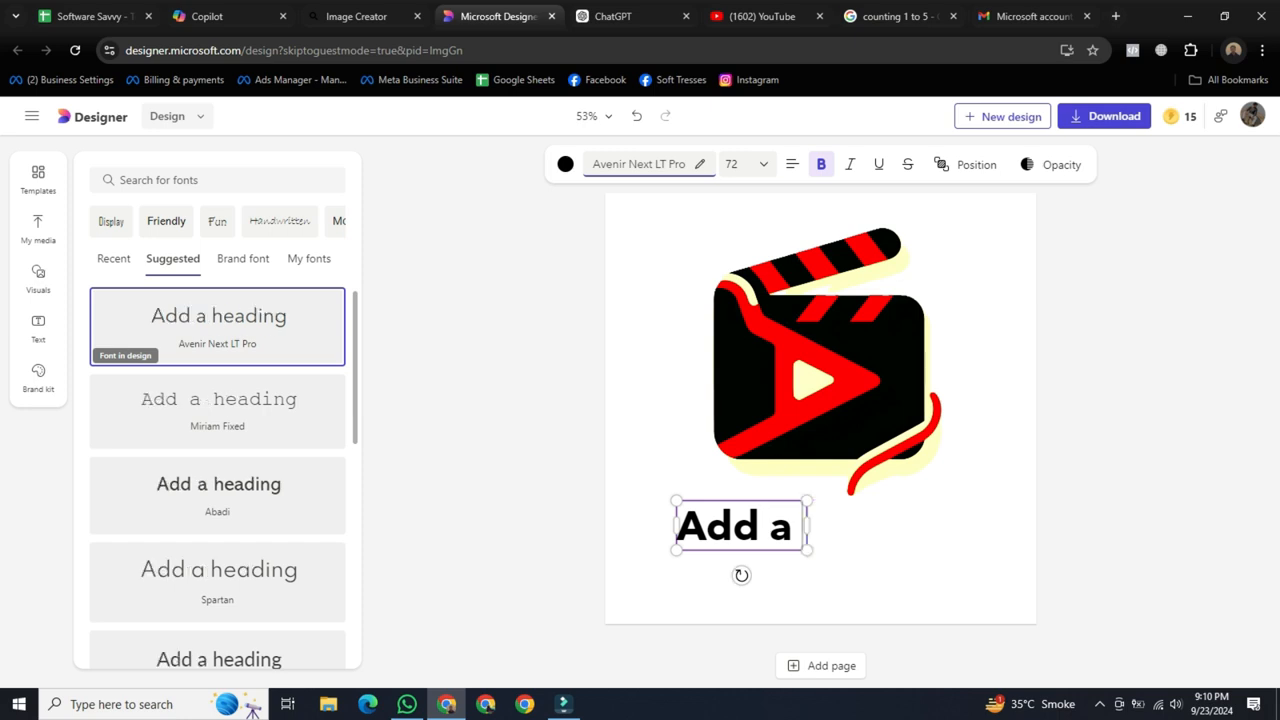
{"action": "key", "text": "BackSpace"}
{"action": "key", "text": "BackSpace"}
{"action": "key", "text": "BackSpace"}
{"action": "key", "text": "BackSpace"}
{"action": "key", "text": "BackSpace"}
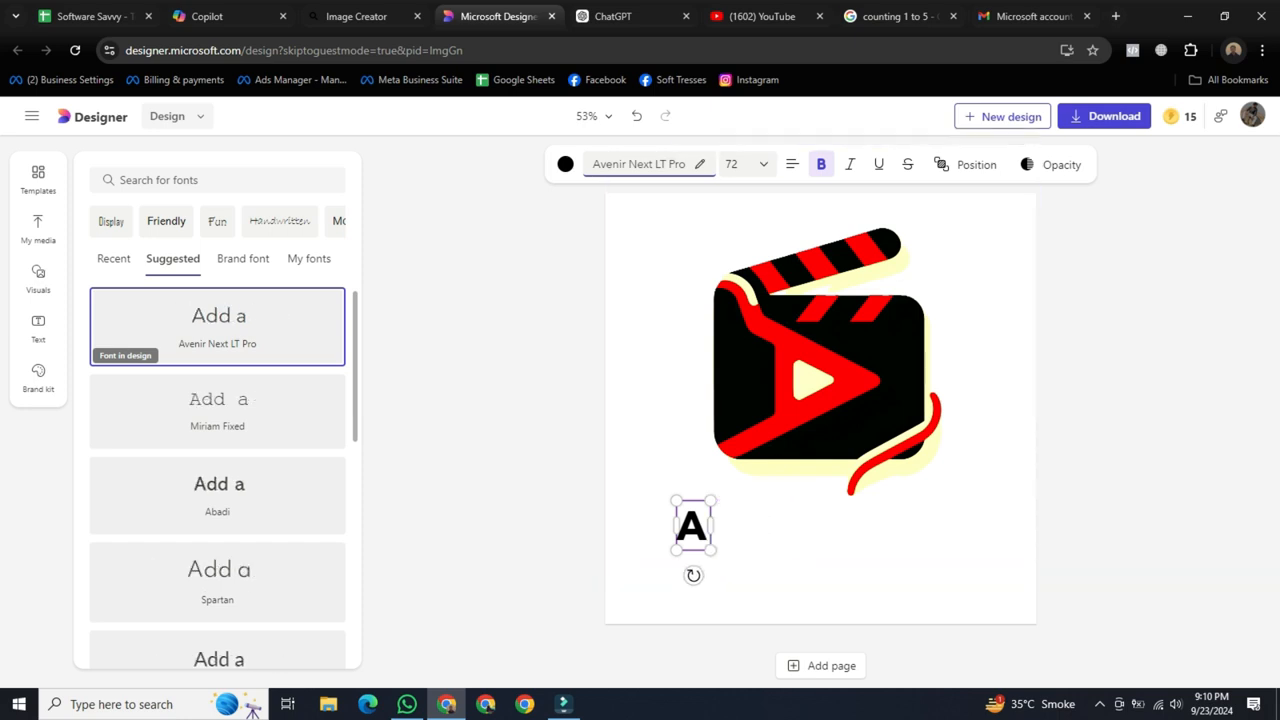
{"action": "type", "text": "FI"}
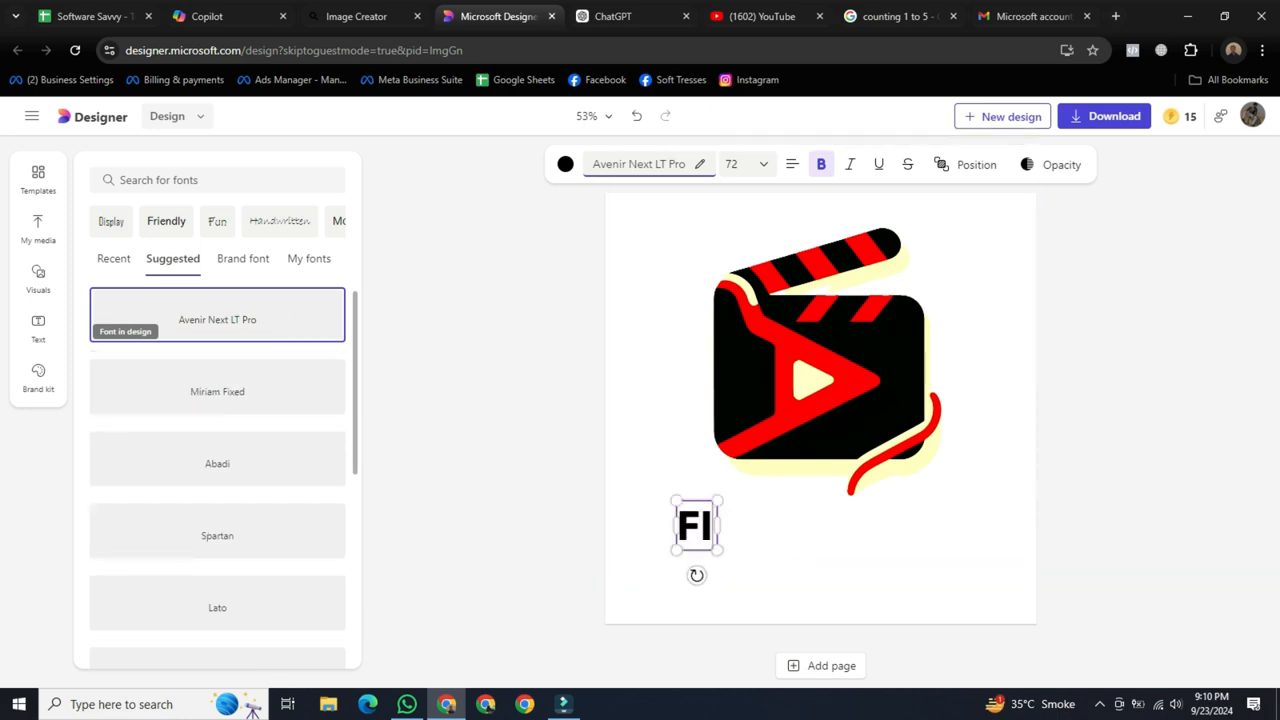
{"action": "type", "text": "x Master"}
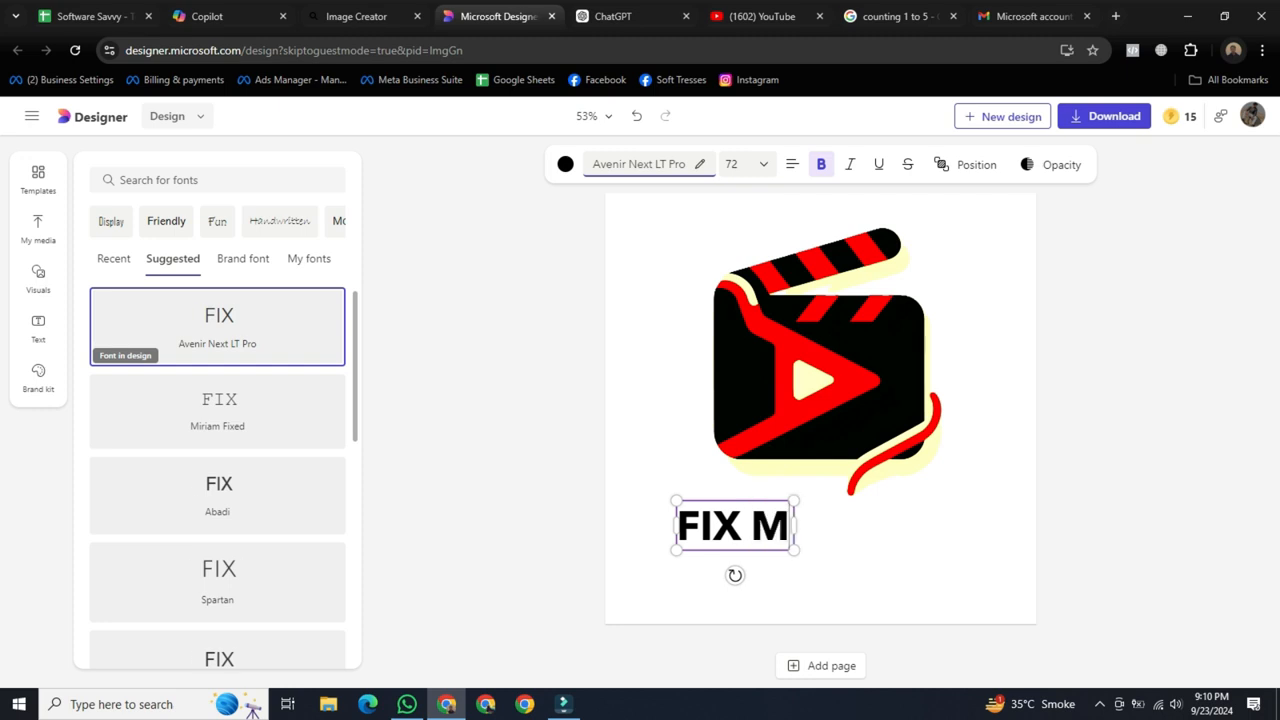
{"action": "left_click", "coordinate": [1110, 450]}
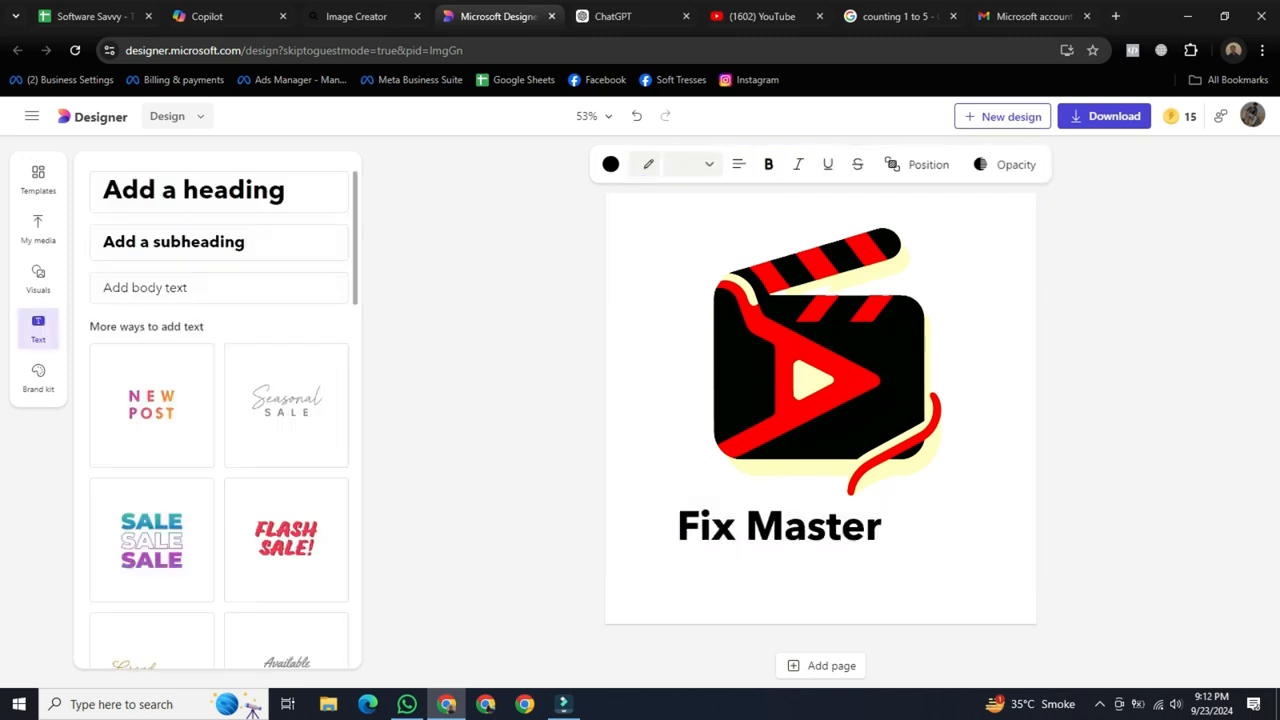
{"action": "left_click_drag", "start_coordinate": [780, 527], "coordinate": [823, 530]}
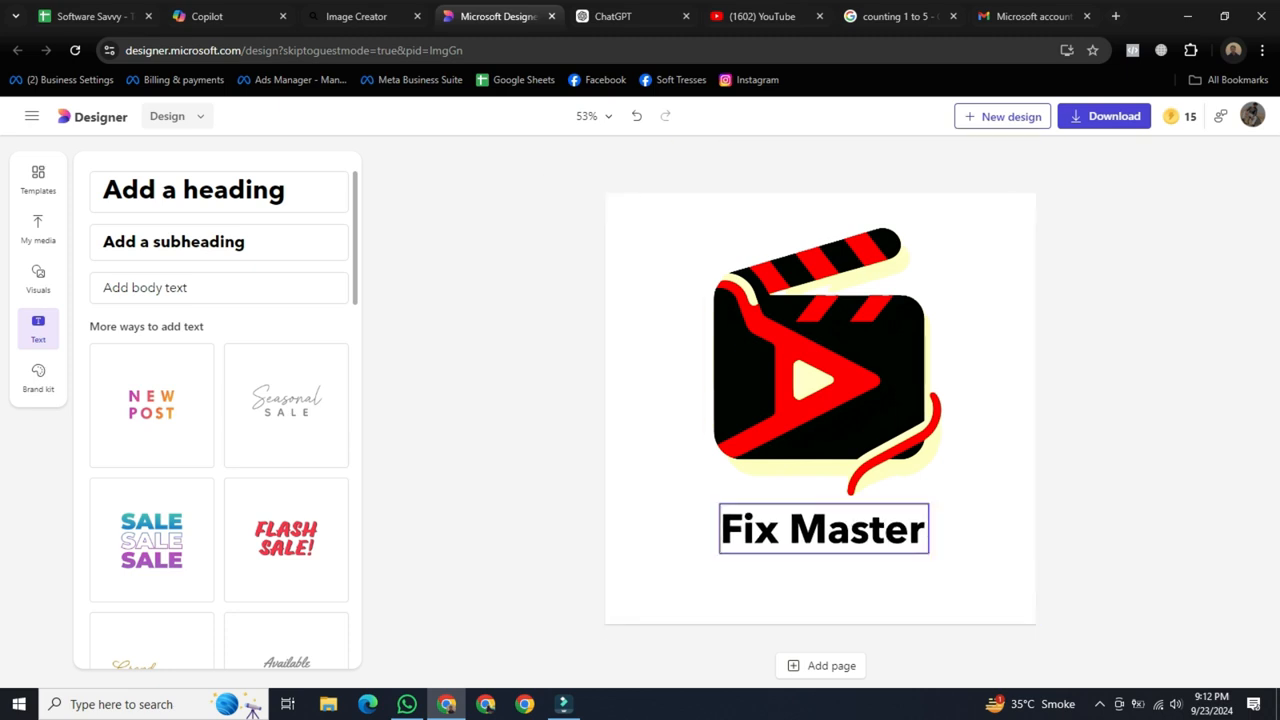
Try the Spartan, Abadi, Lato, Arial and Gothic A1 fonts on the Fix Master text.
{"action": "left_click", "coordinate": [823, 530]}
{"action": "left_click", "coordinate": [648, 164]}
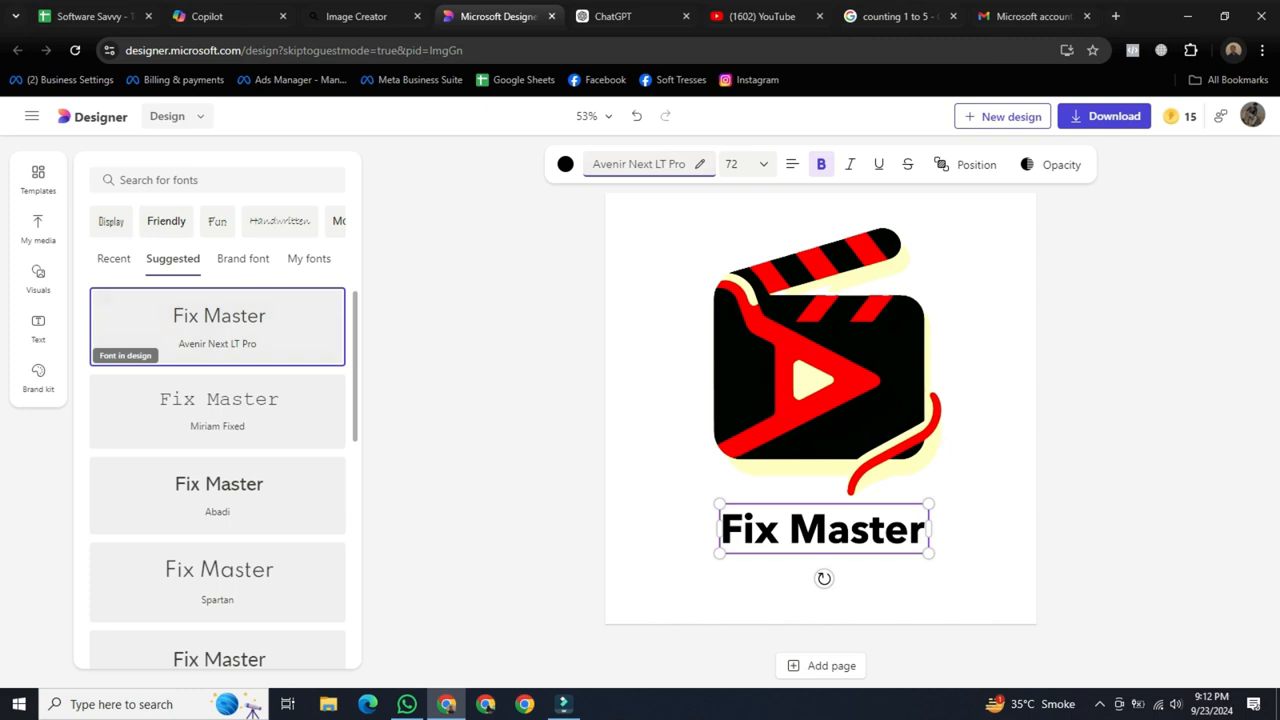
{"action": "scroll", "coordinate": [217, 470], "scroll_direction": "down", "scroll_amount": 3}
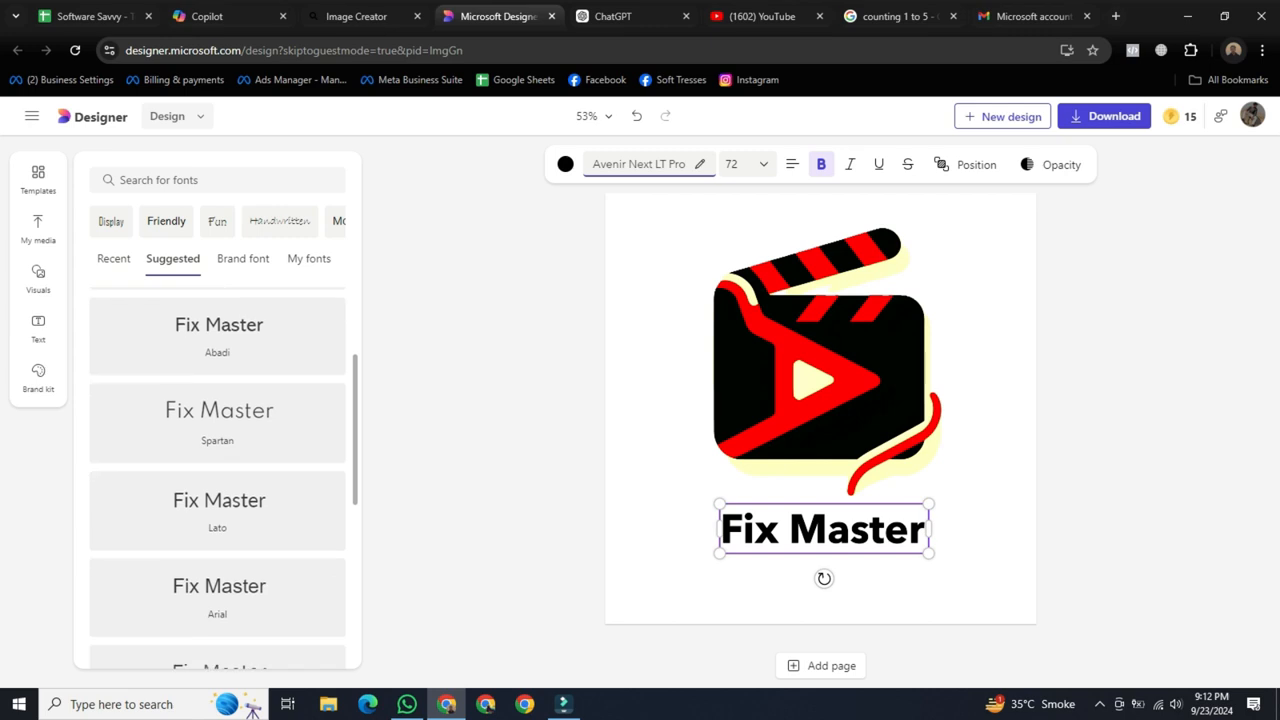
{"action": "left_click", "coordinate": [217, 422]}
{"action": "left_click", "coordinate": [217, 335]}
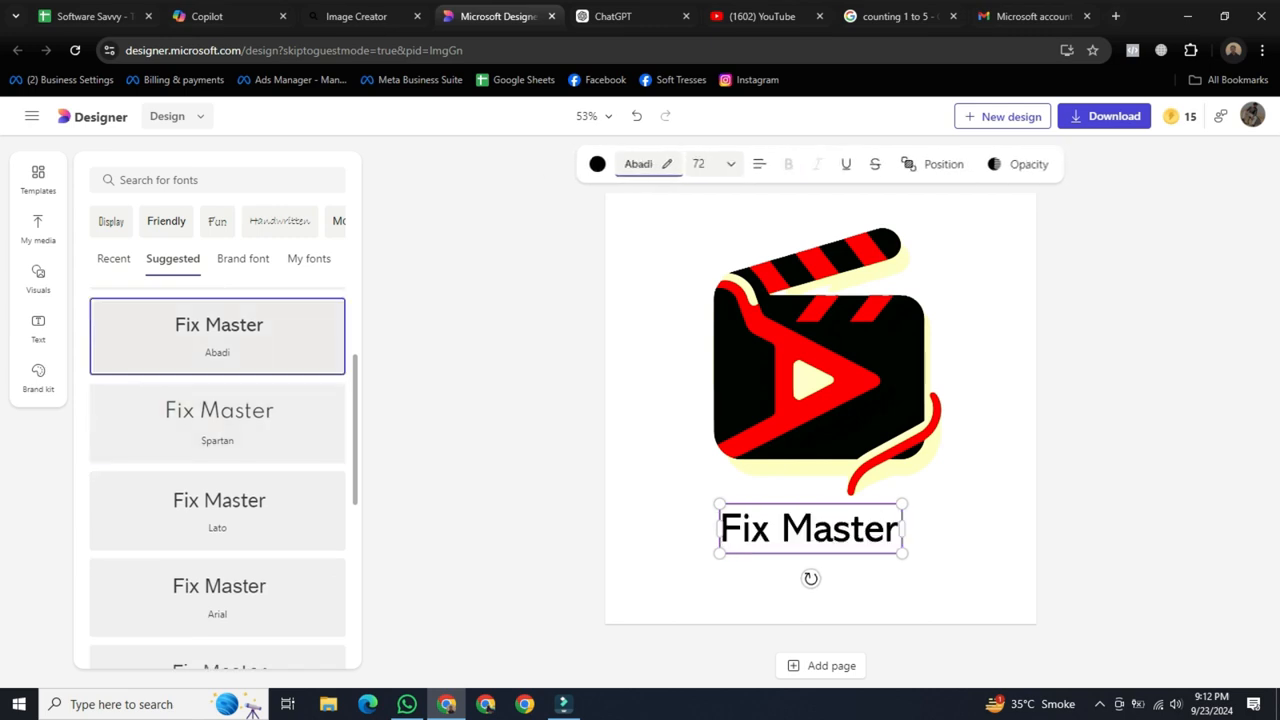
{"action": "scroll", "coordinate": [217, 405], "scroll_direction": "down", "scroll_amount": 1}
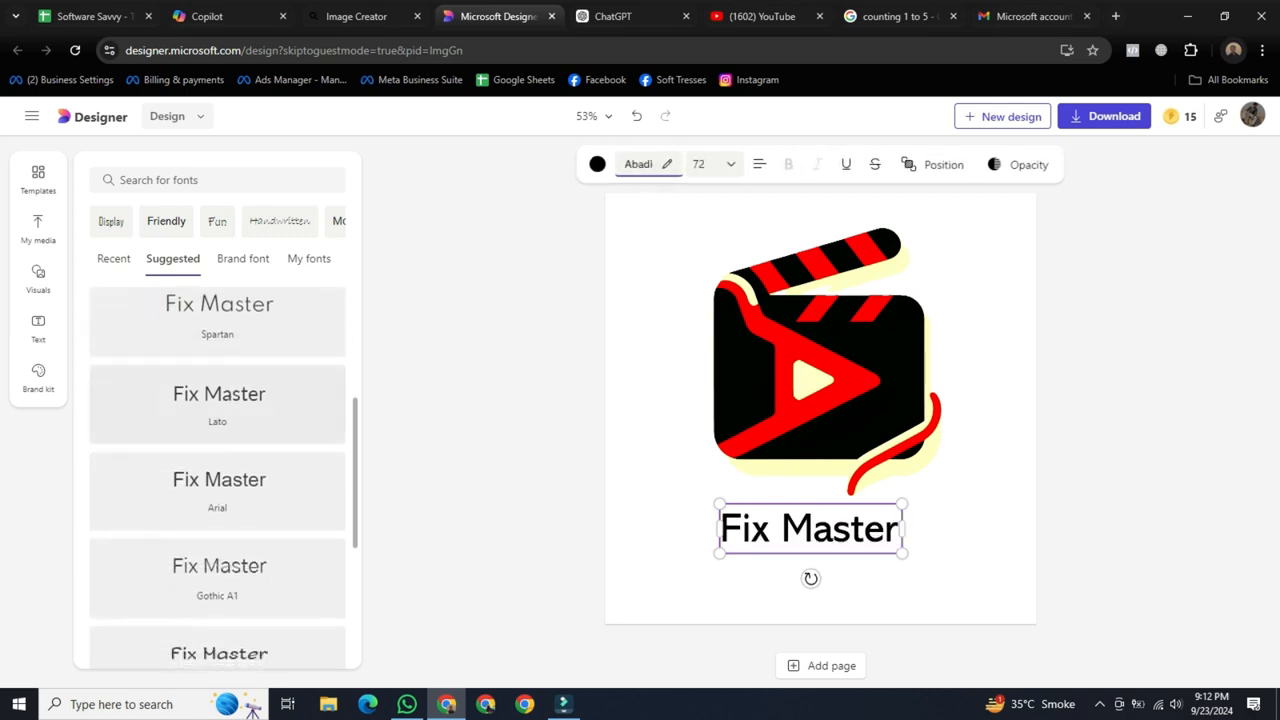
{"action": "left_click", "coordinate": [217, 405]}
{"action": "left_click", "coordinate": [217, 490]}
{"action": "left_click", "coordinate": [217, 578]}
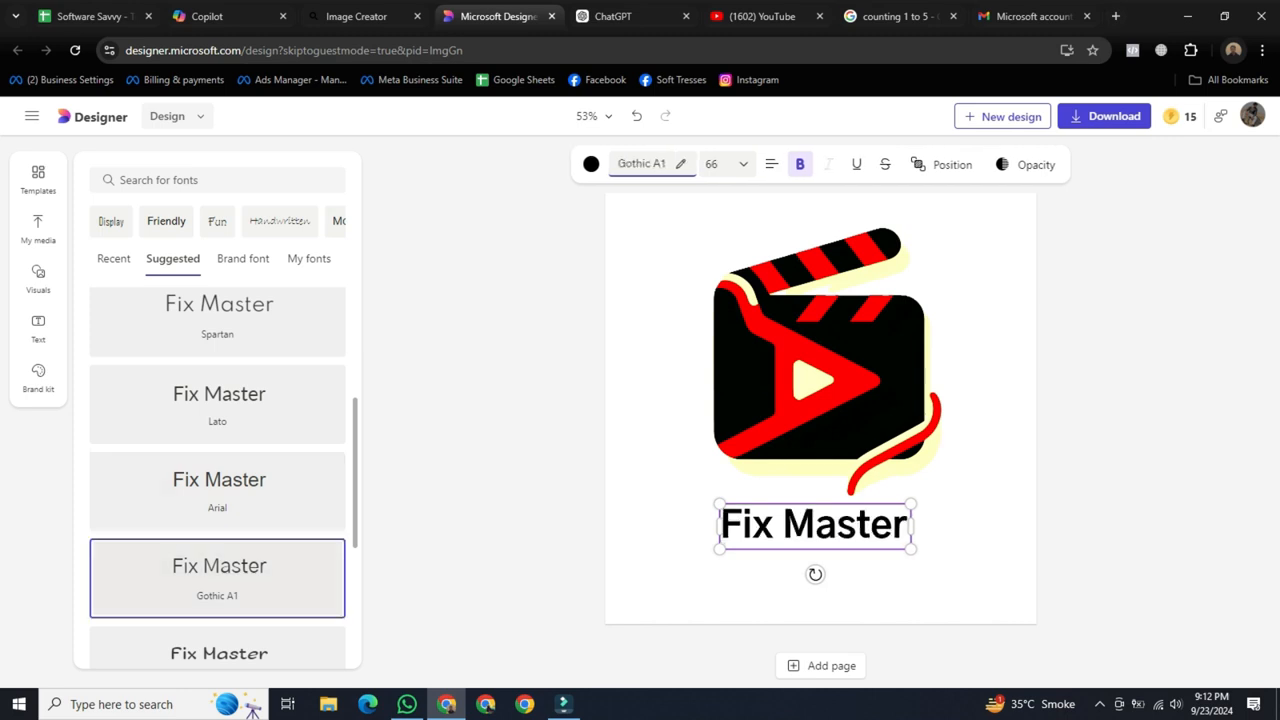
Apply the Sofadi One font to the Fix Master text, enlarge it to size 94, and shift it slightly to the right.
{"action": "scroll", "coordinate": [217, 570], "scroll_direction": "down", "scroll_amount": 1}
{"action": "scroll", "coordinate": [217, 470], "scroll_direction": "down", "scroll_amount": 1}
{"action": "left_click", "coordinate": [217, 508]}
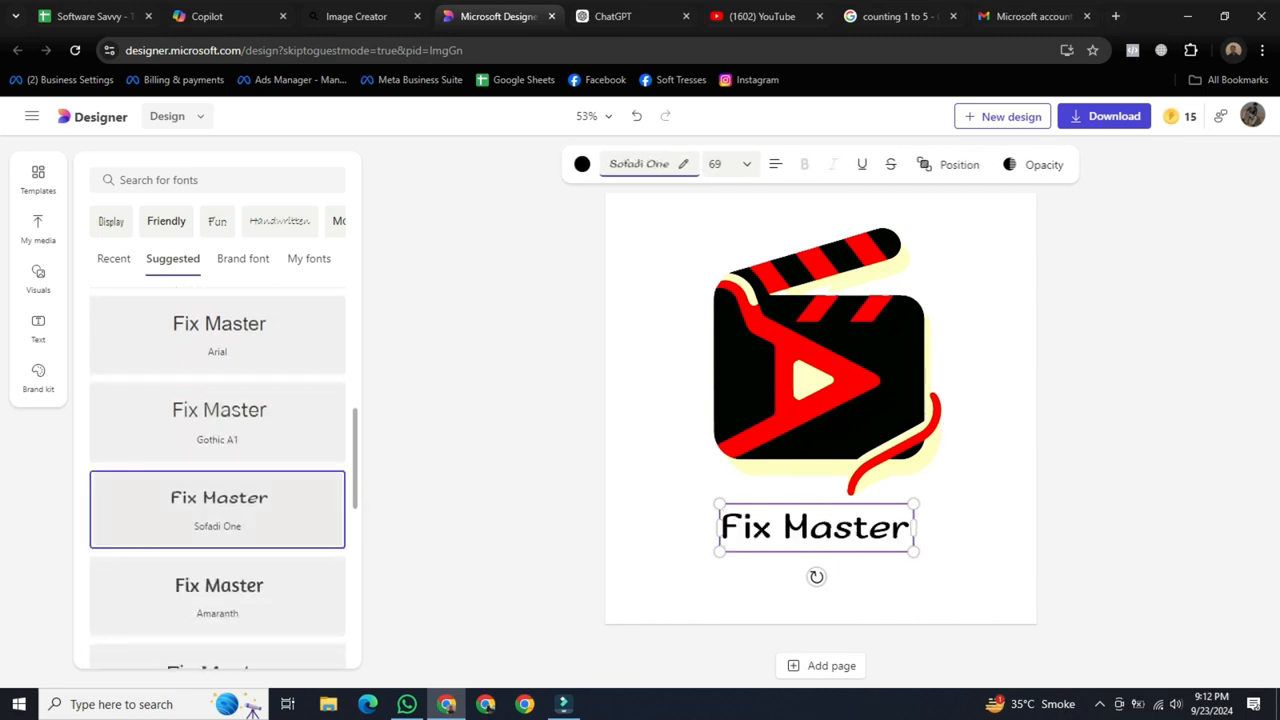
{"action": "left_click", "coordinate": [500, 560]}
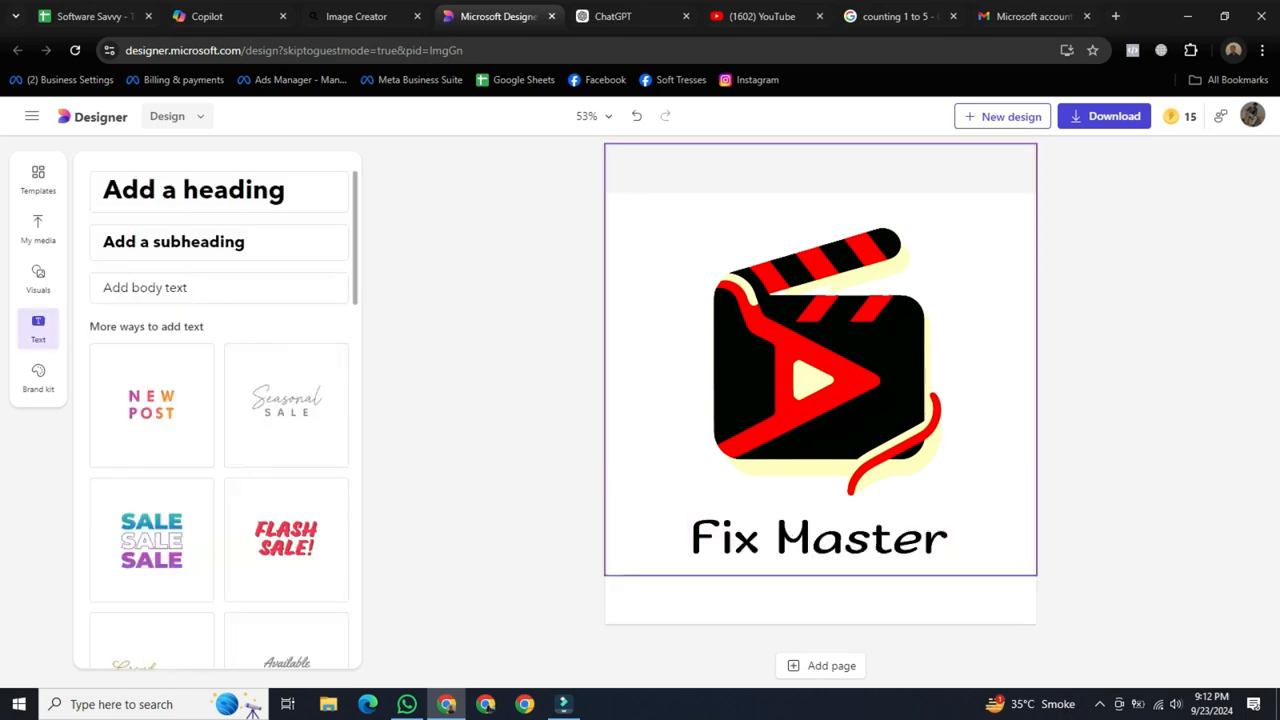
{"action": "left_click_drag", "start_coordinate": [820, 538], "coordinate": [836, 538]}
{"action": "left_click", "coordinate": [500, 560]}
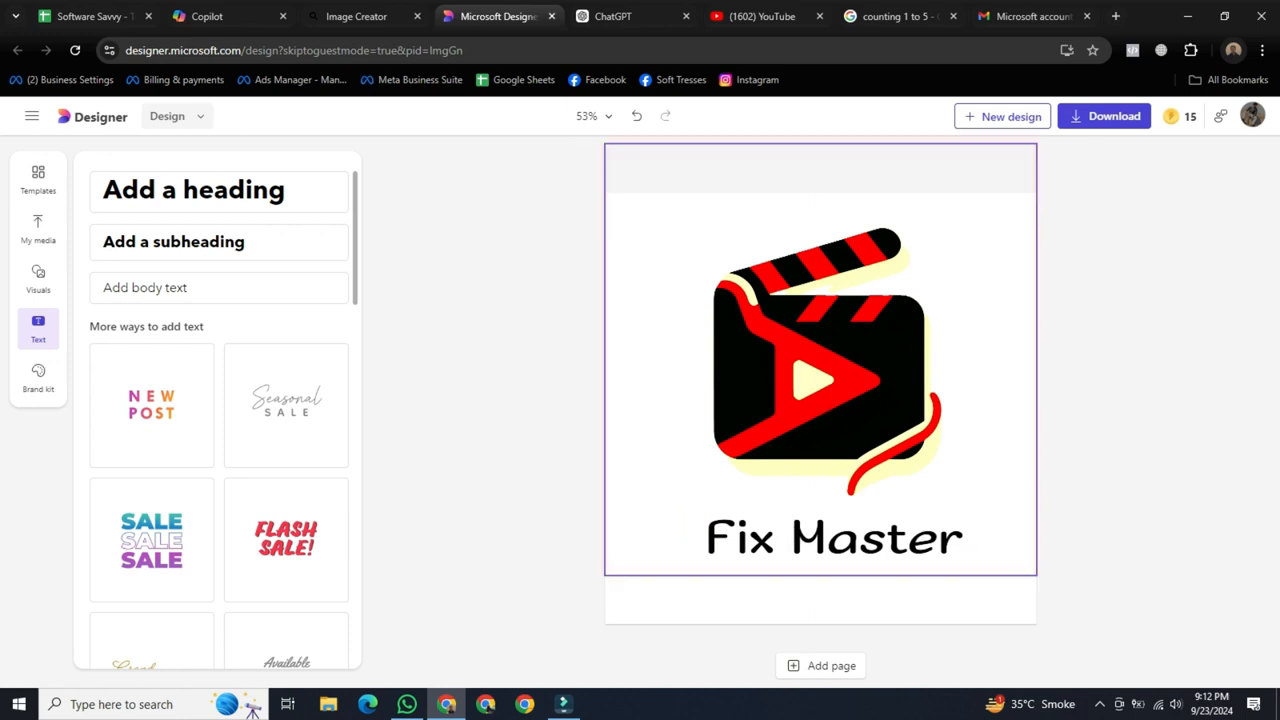
Recolor the Fix Master text with the red sampled from the clapperboard using the Eyedropper, and deselect it.
{"action": "left_click", "coordinate": [836, 538]}
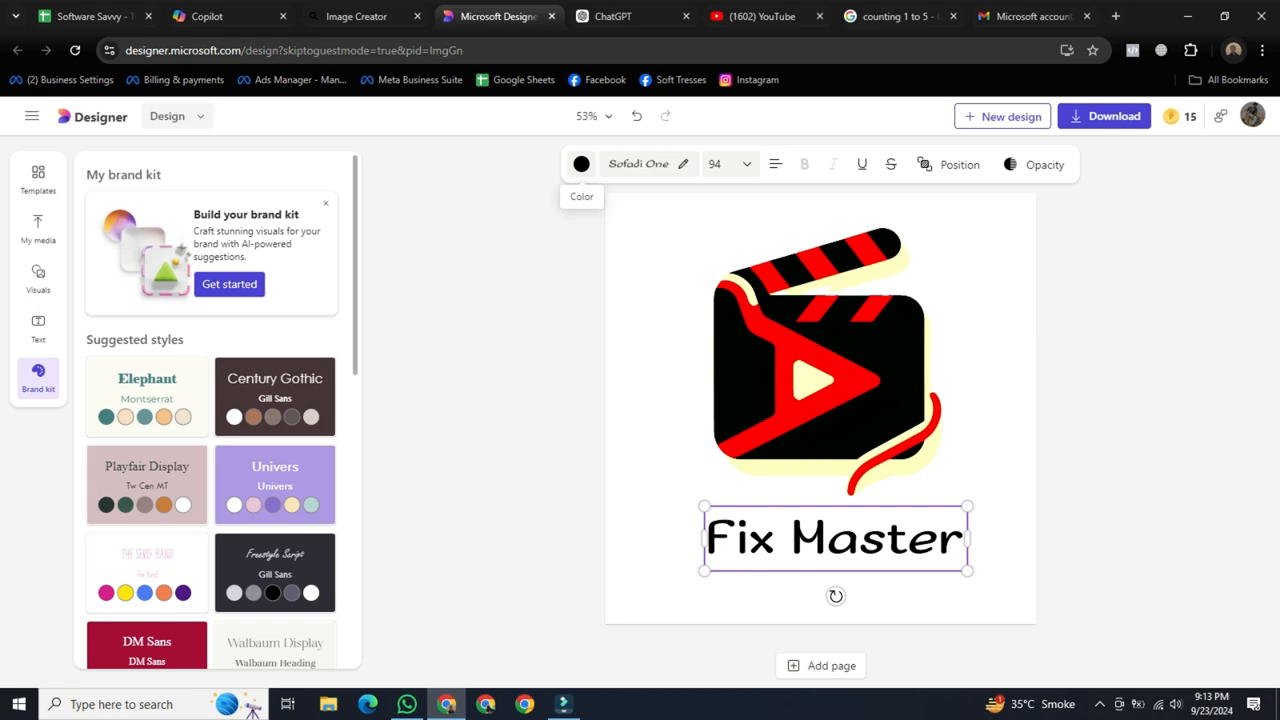
{"action": "left_click", "coordinate": [581, 164]}
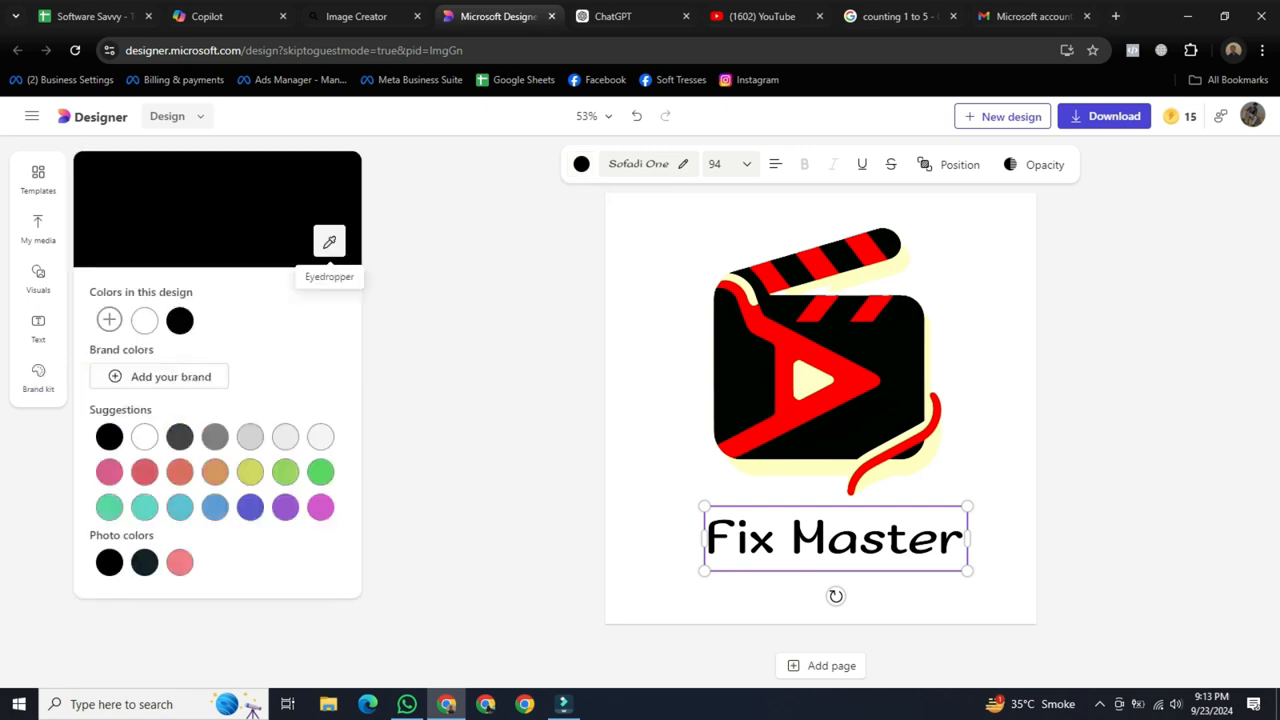
{"action": "left_click", "coordinate": [329, 241]}
{"action": "left_click", "coordinate": [787, 400]}
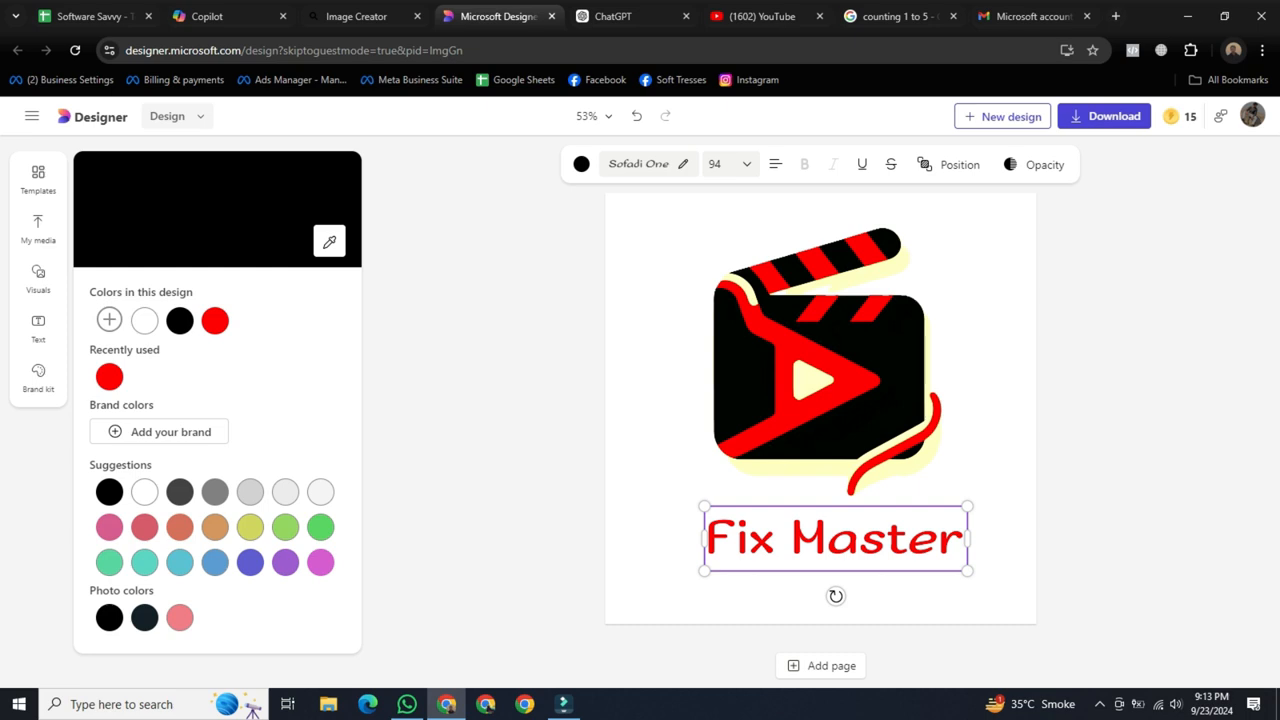
{"action": "key", "text": "Escape"}
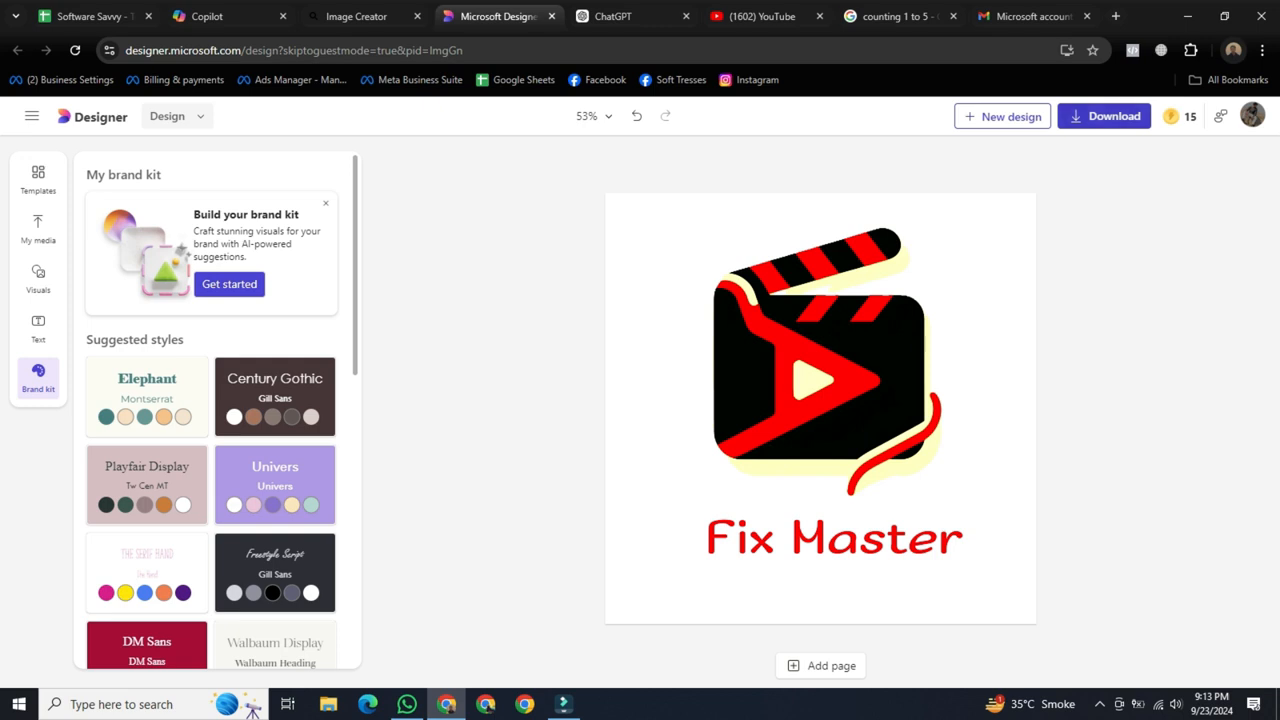
Download the design as a PNG with a transparent background, and view the downloaded Design (1).png.
{"action": "left_click", "coordinate": [1104, 118]}
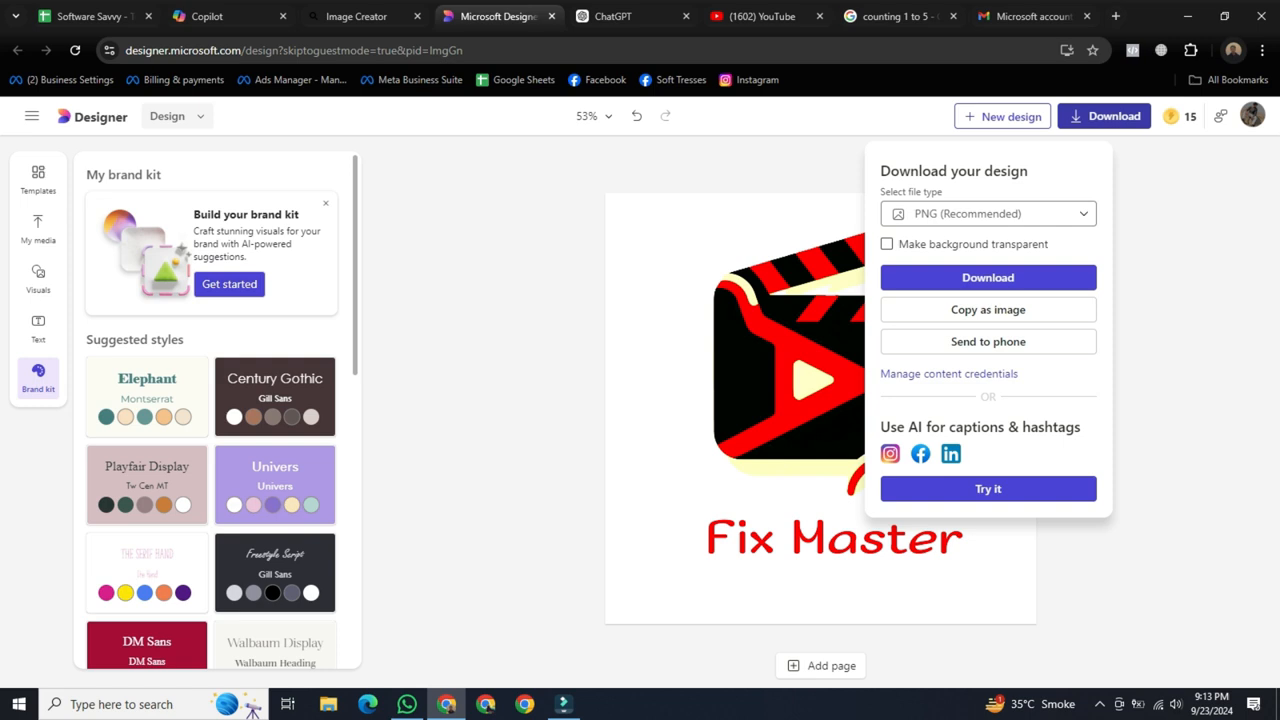
{"action": "left_click", "coordinate": [887, 244]}
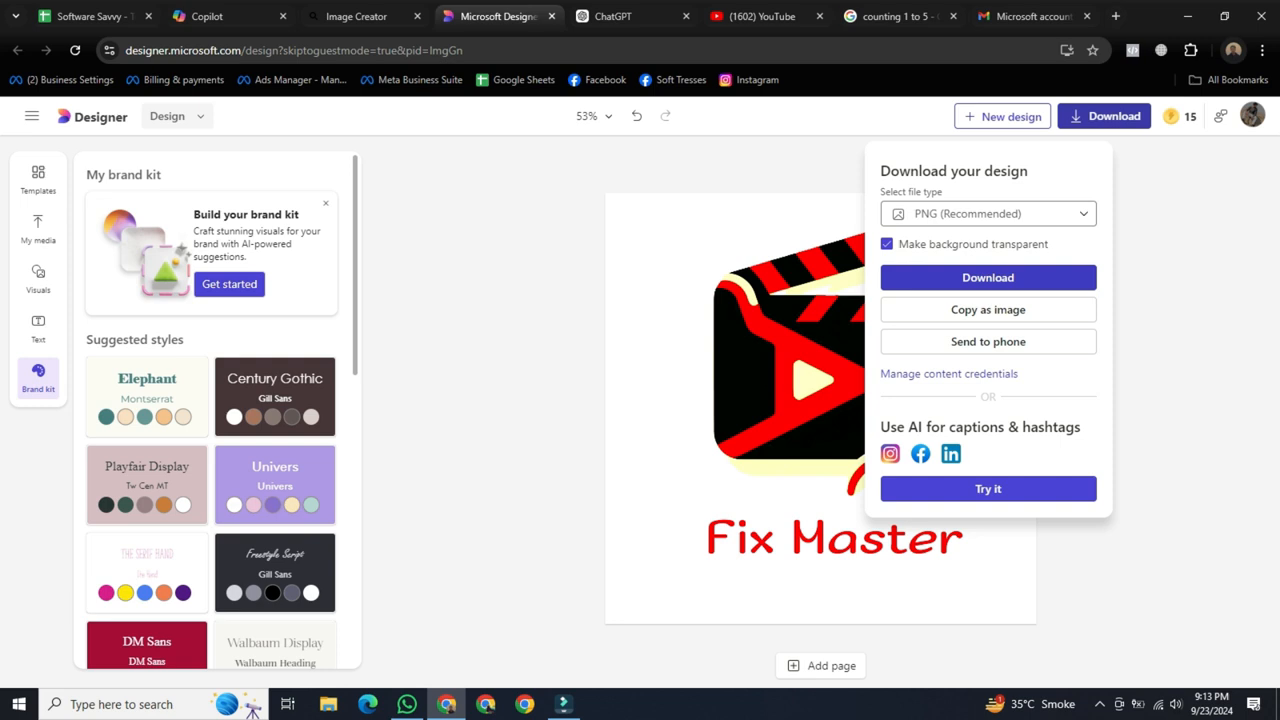
{"action": "left_click", "coordinate": [988, 278]}
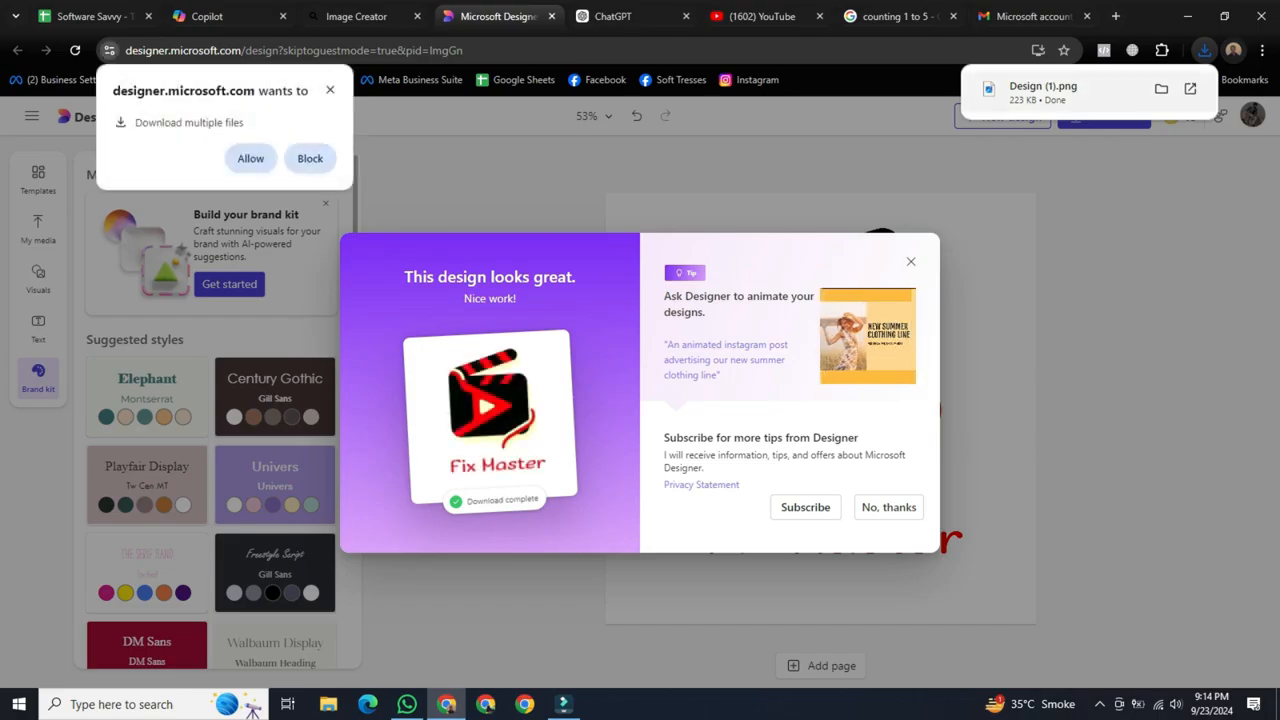
{"action": "left_click", "coordinate": [1043, 92]}
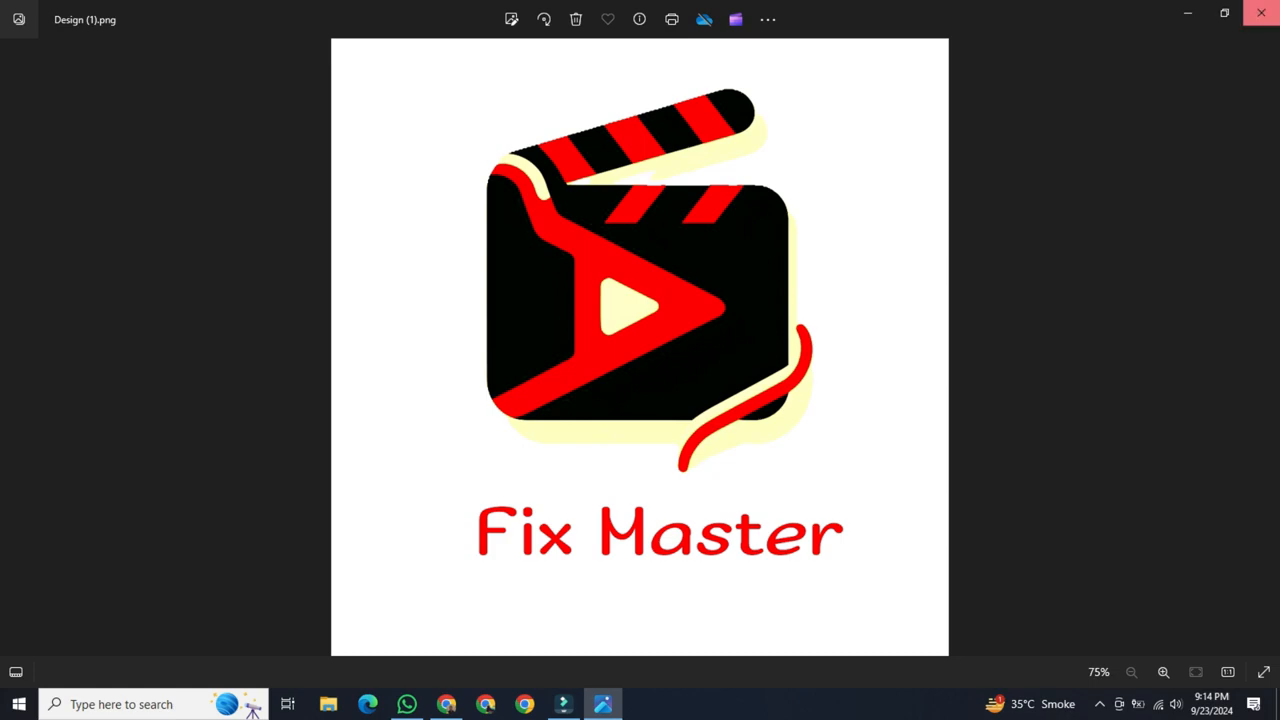
{"action": "left_click", "coordinate": [1261, 12]}
Open the vectorizer.ai website in a new browser tab.
{"action": "key", "text": "ctrl+t"}
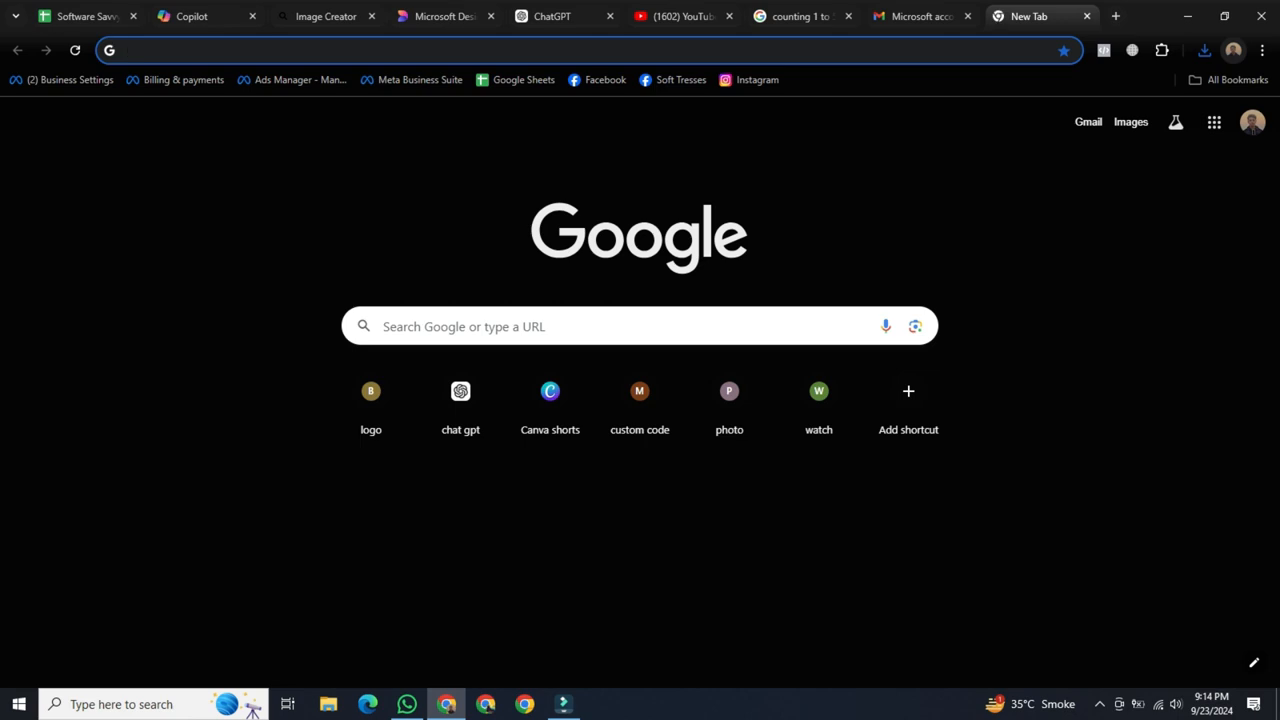
{"action": "type", "text": "vector"}
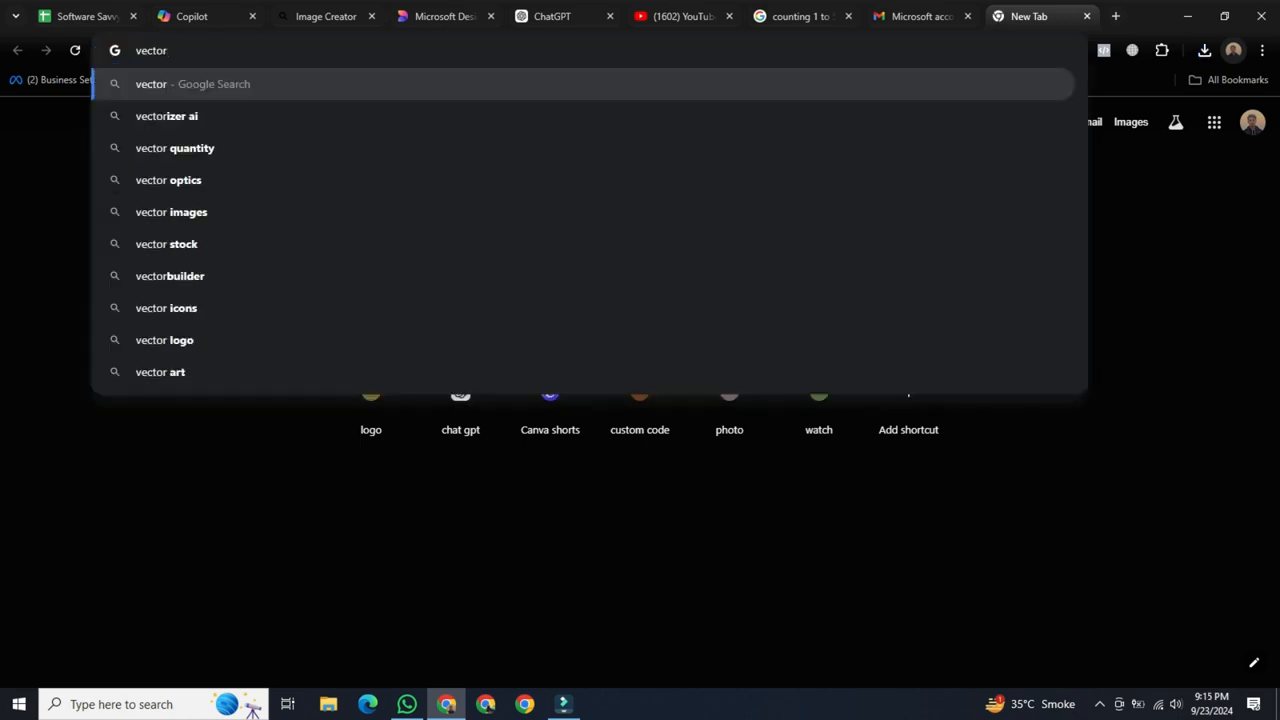
{"action": "type", "text": "izer"}
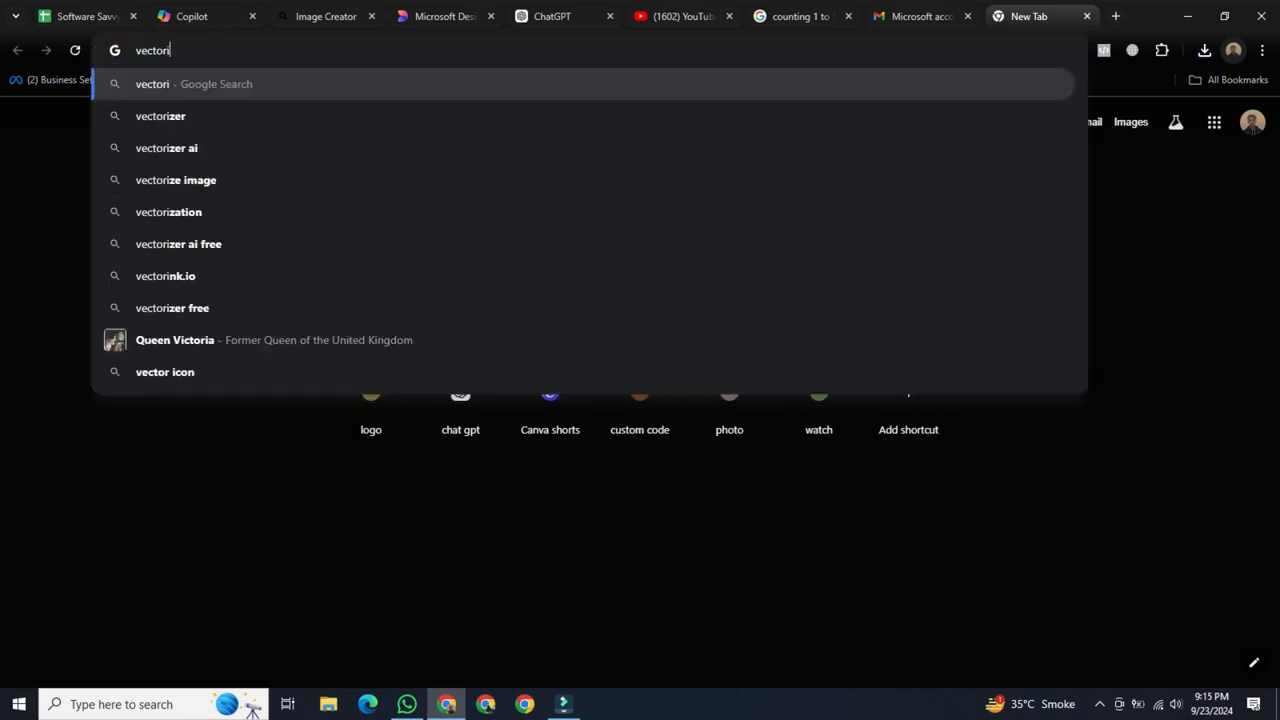
{"action": "type", "text": ".i"}
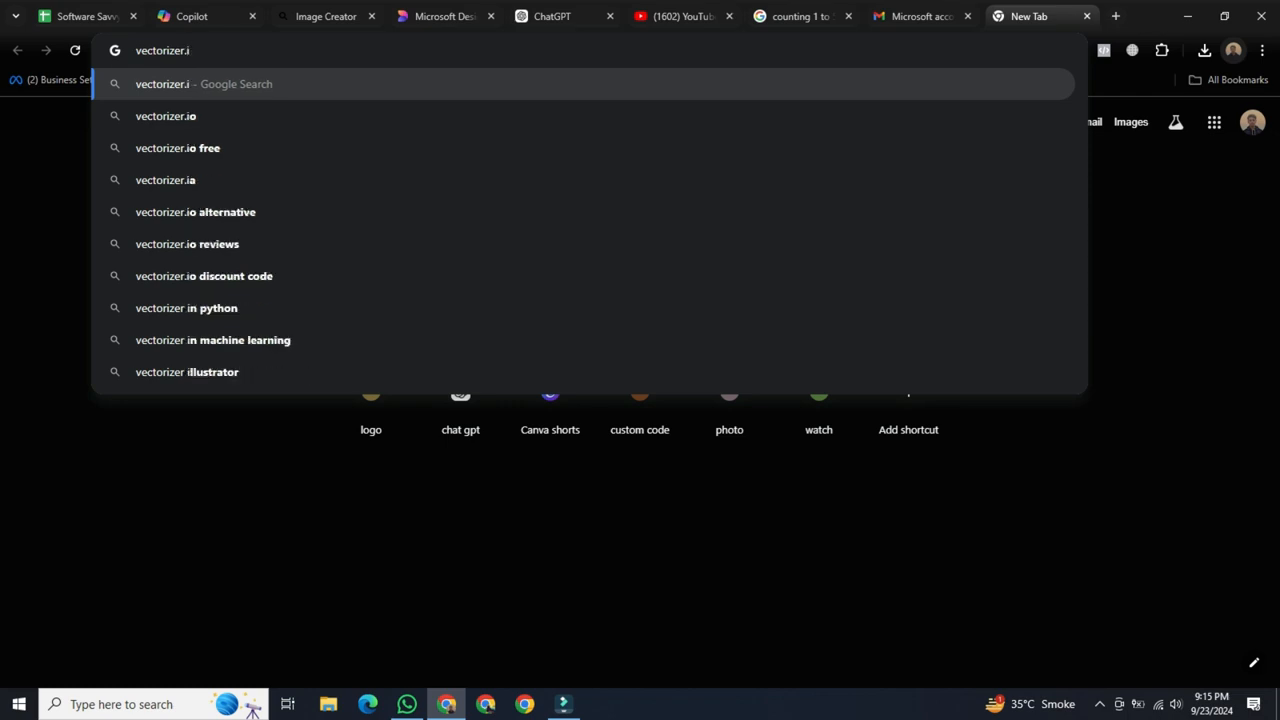
{"action": "key", "text": "BackSpace"}
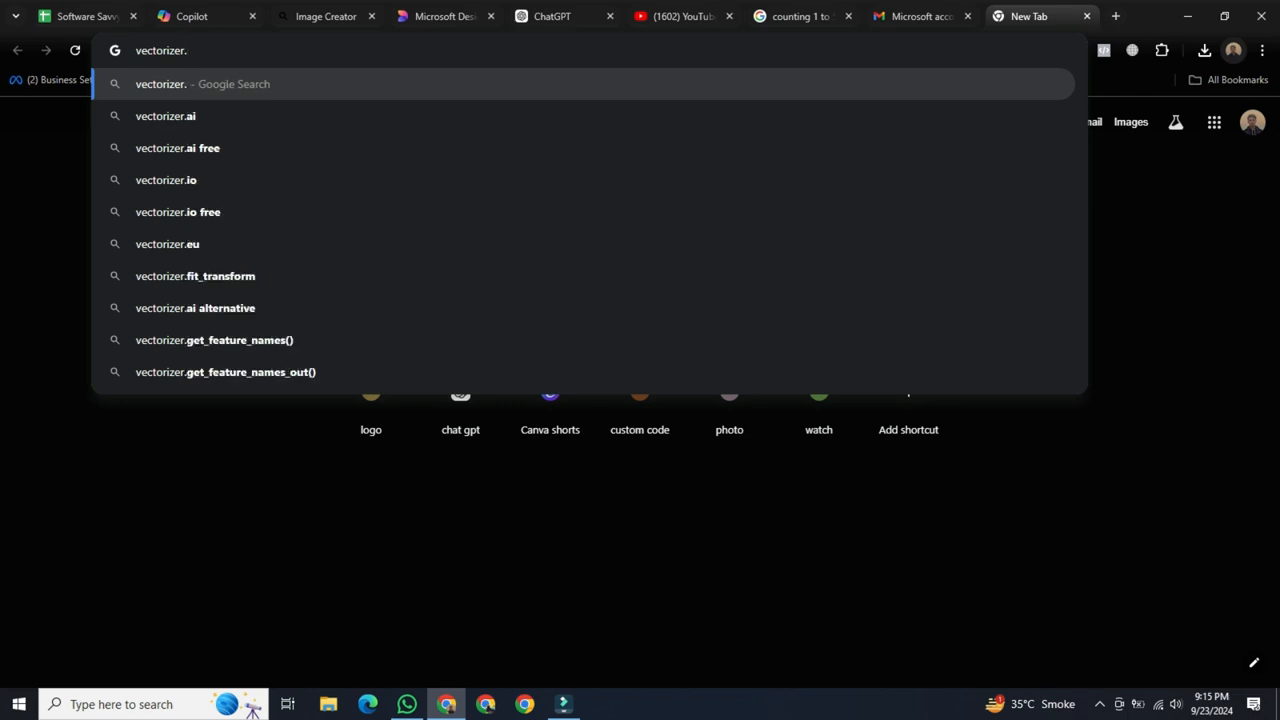
{"action": "key", "text": "super+v"}
{"action": "left_click", "coordinate": [300, 242]}
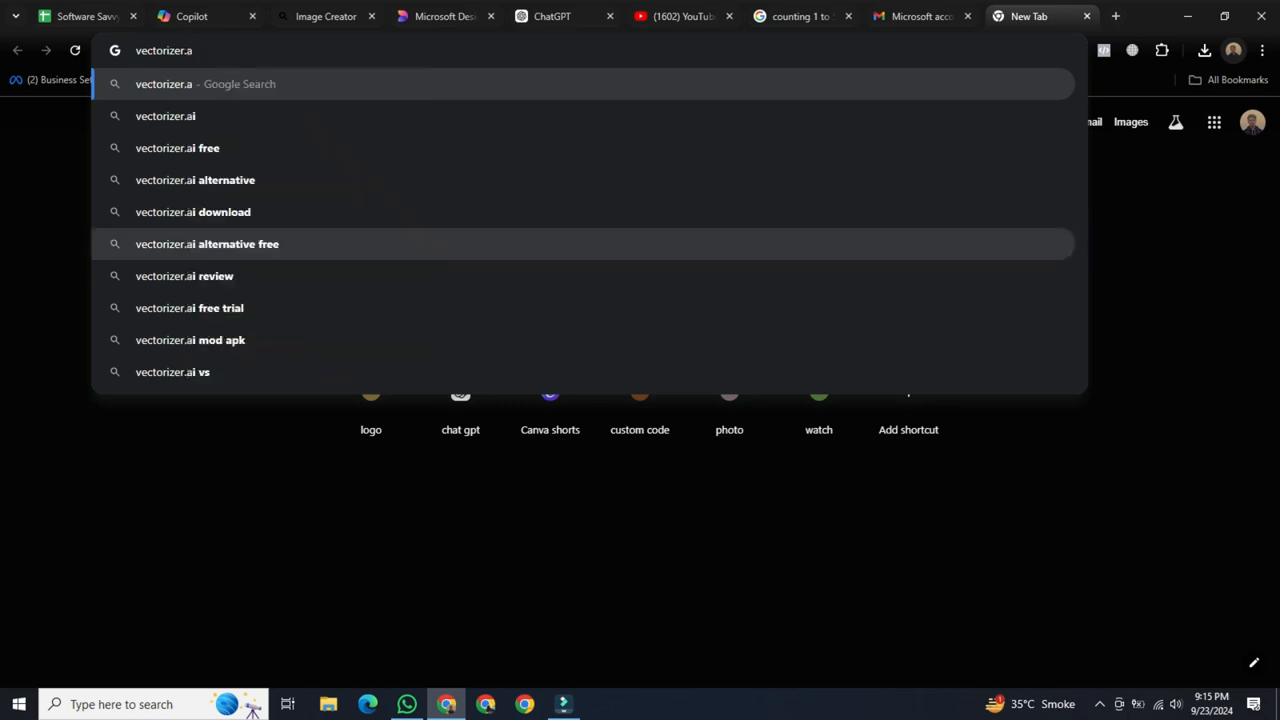
{"action": "type", "text": "i"}
{"action": "key", "text": "Return"}
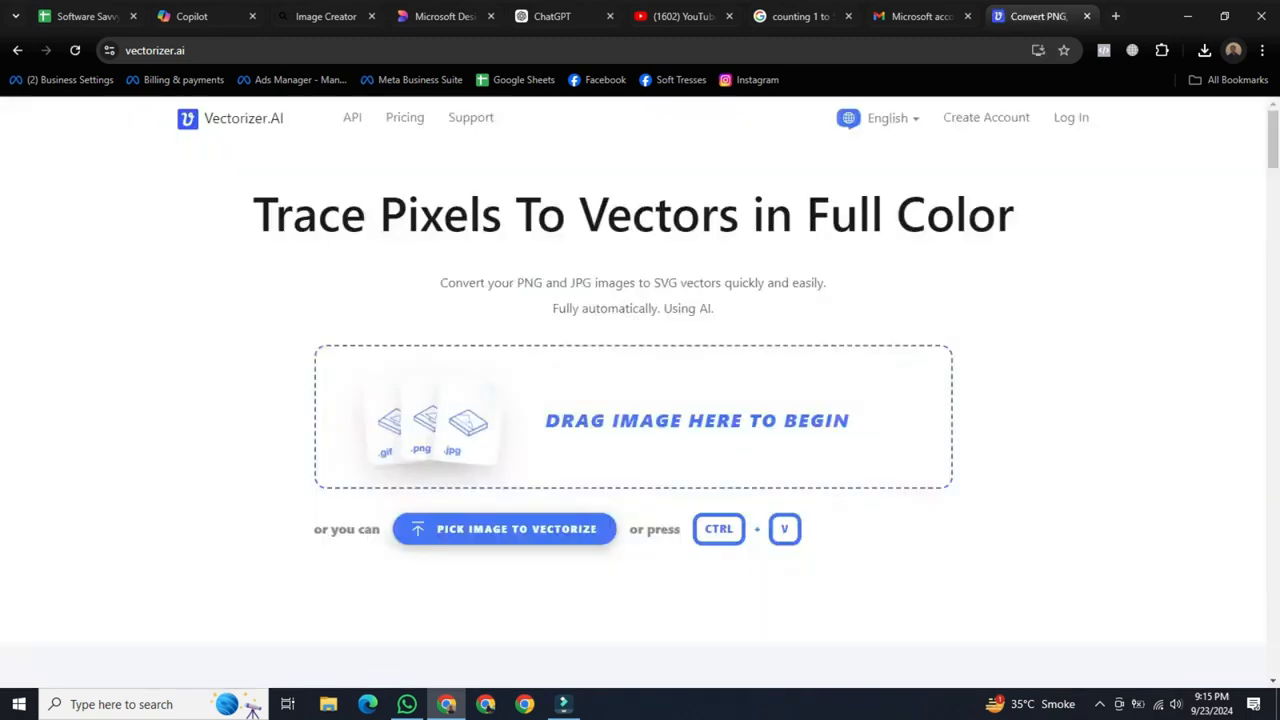
Upload Design (1).png from the recent downloads to Vectorizer.AI for vectorizing, and close the download history.
{"action": "left_click", "coordinate": [1204, 50]}
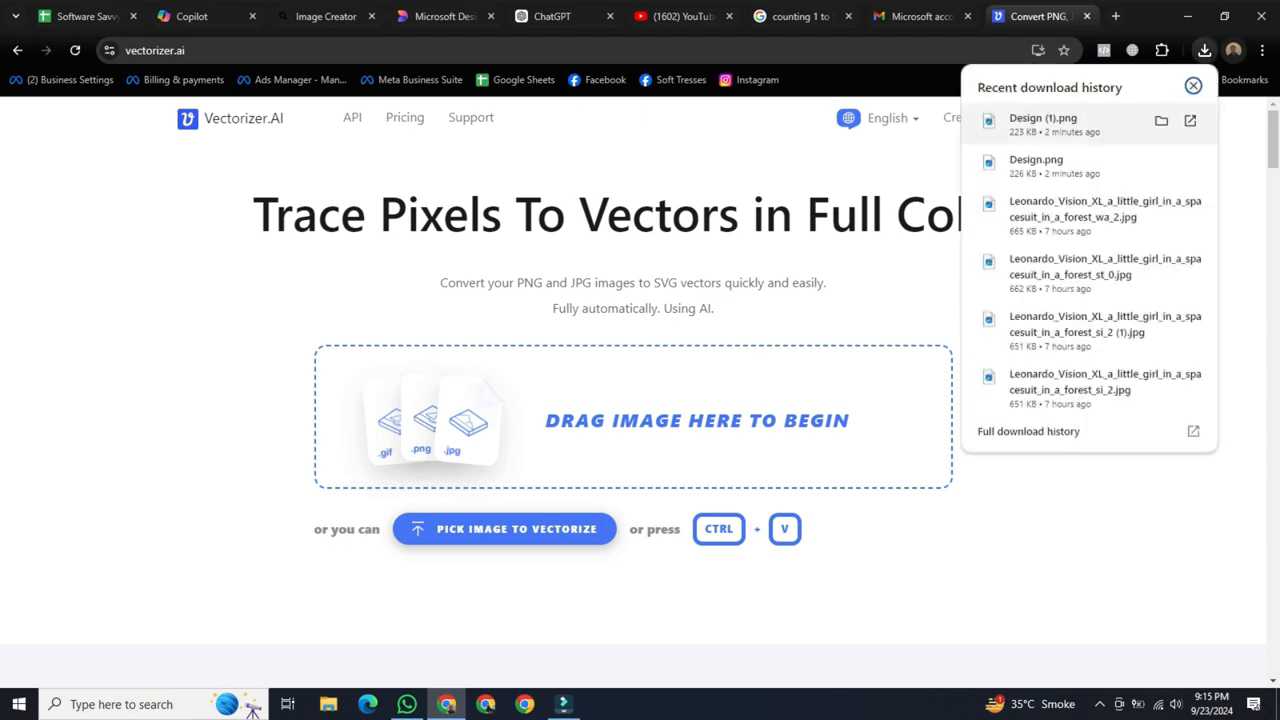
{"action": "left_click_drag", "start_coordinate": [1040, 122], "coordinate": [585, 438]}
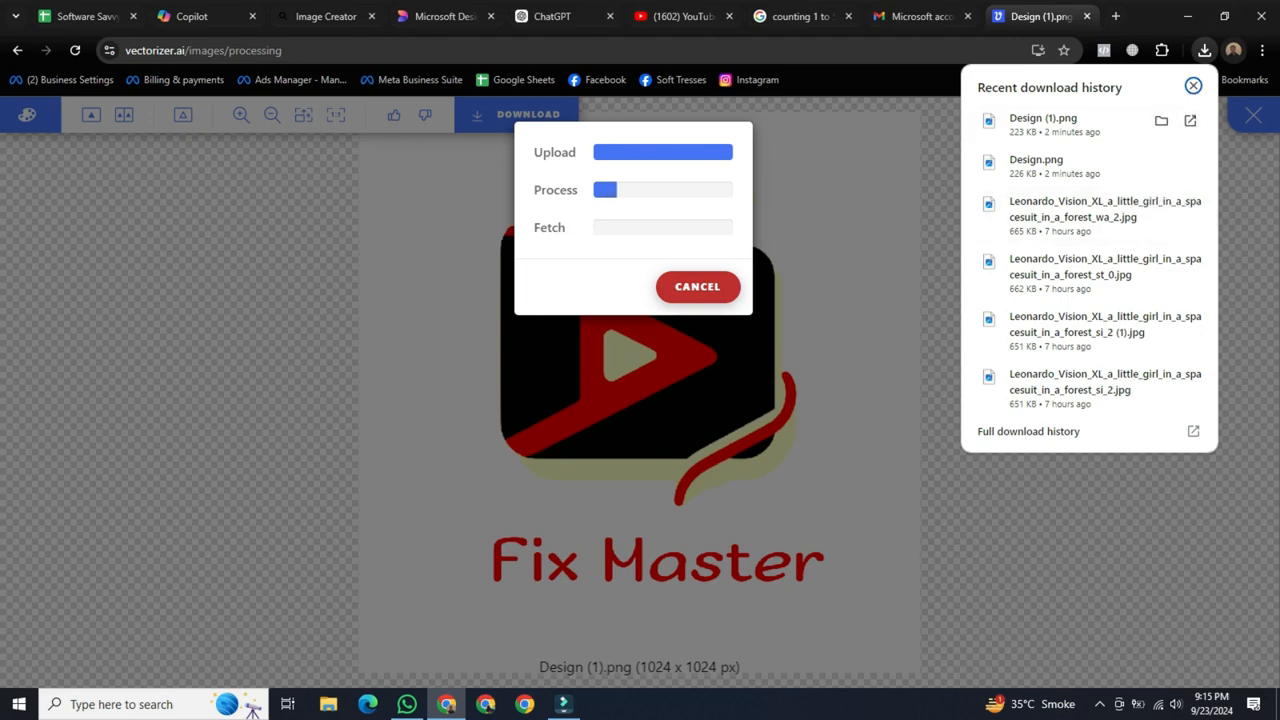
{"action": "left_click", "coordinate": [1193, 87]}
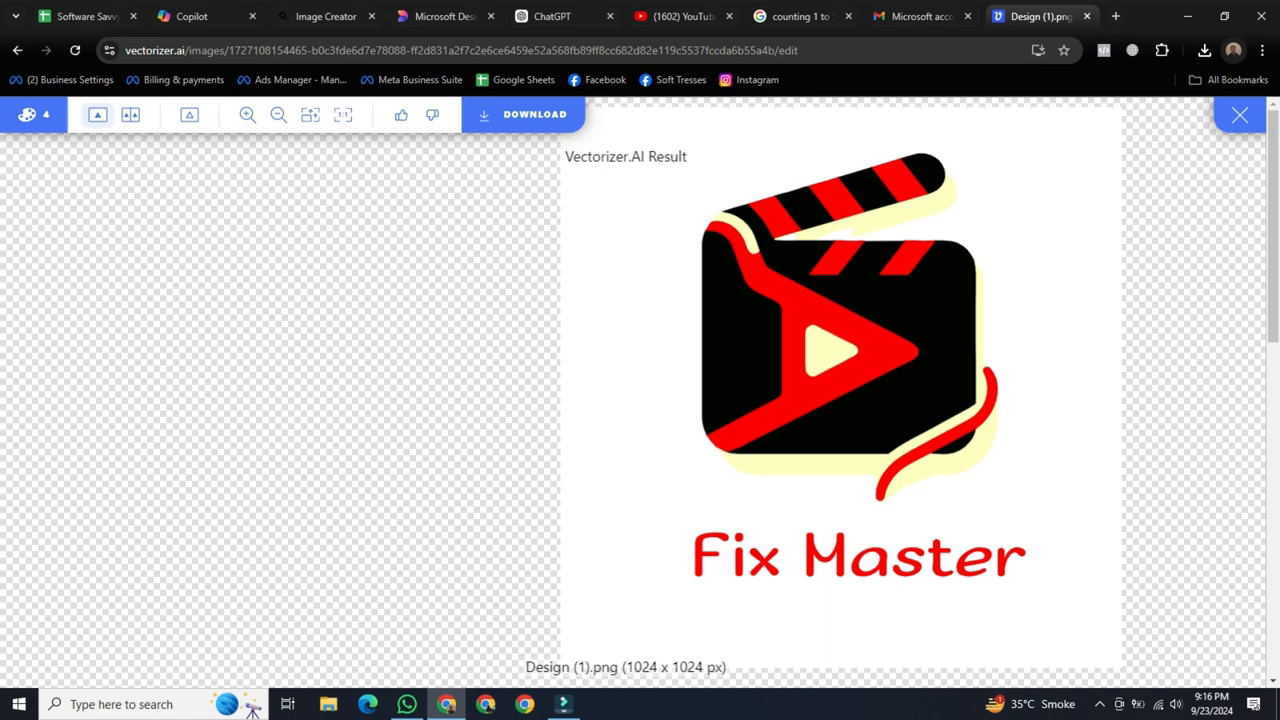
Examine the edges around the play triangle in the vectorized logo at high magnification.
{"action": "scroll", "coordinate": [813, 323], "scroll_direction": "up", "scroll_amount": 3}
{"action": "scroll", "coordinate": [810, 323], "scroll_direction": "up", "scroll_amount": 3}
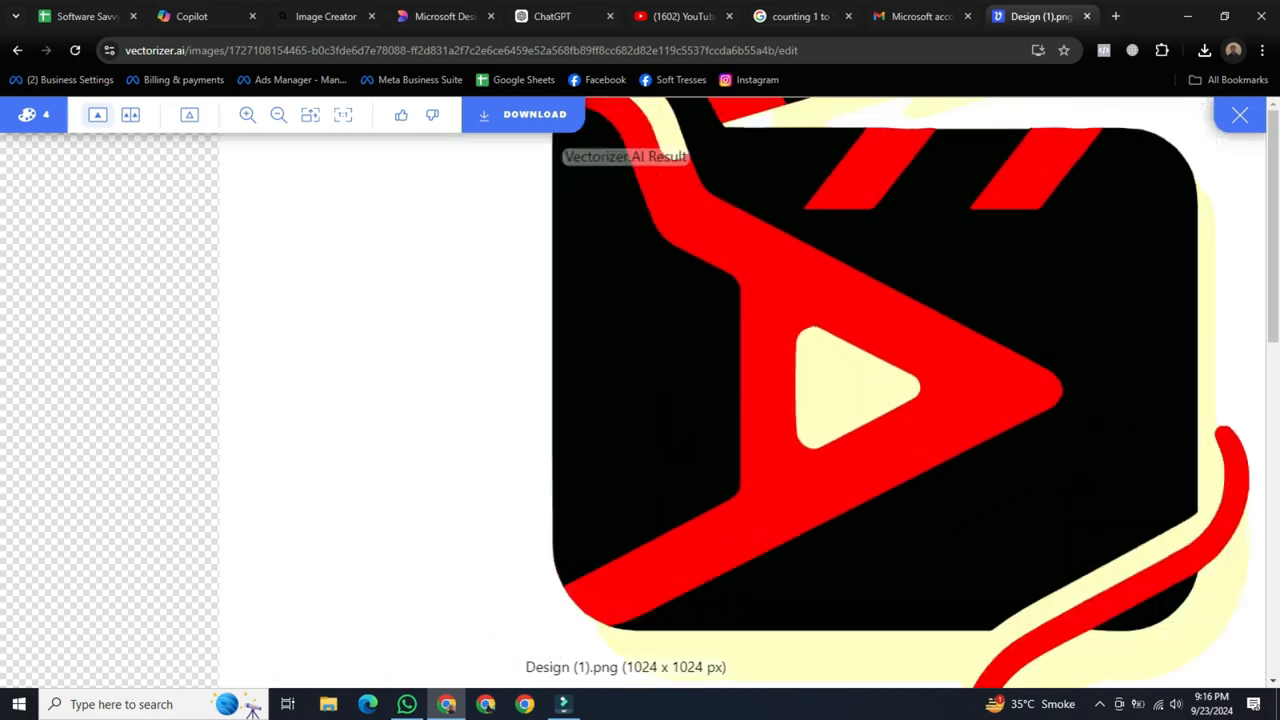
{"action": "scroll", "coordinate": [814, 332], "scroll_direction": "up", "scroll_amount": 5}
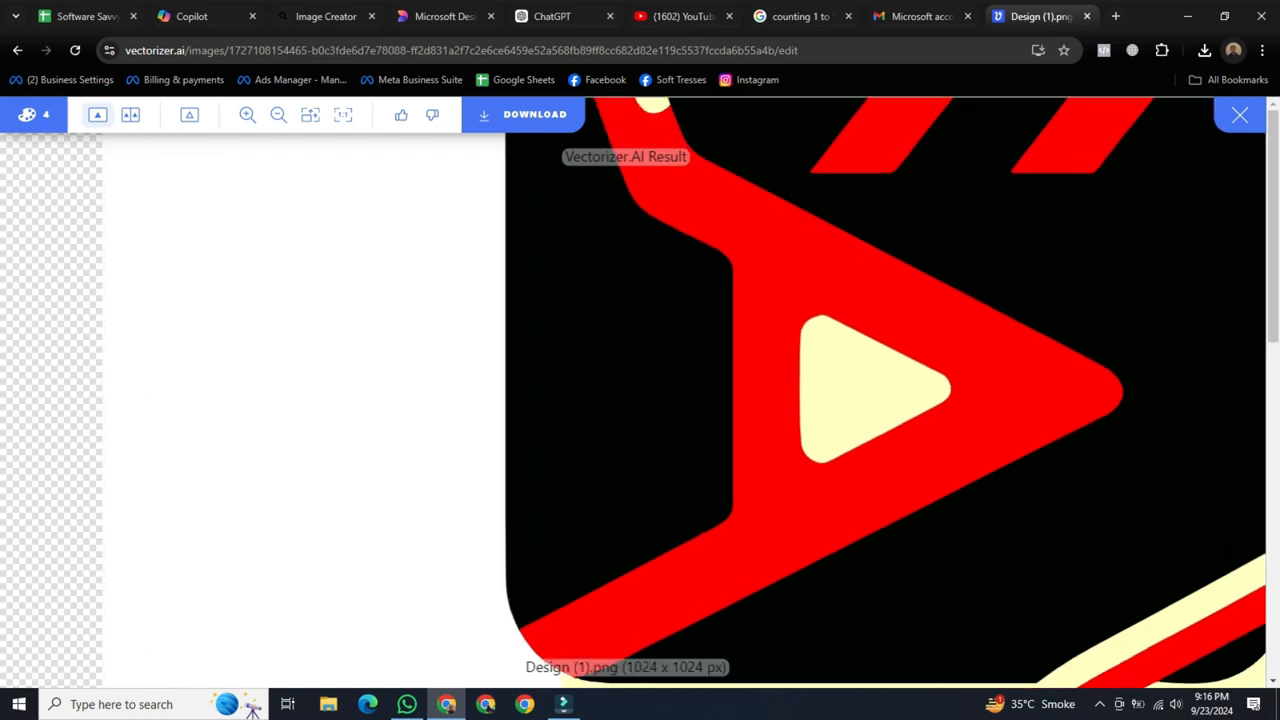
{"action": "scroll", "coordinate": [814, 332], "scroll_direction": "up", "scroll_amount": 2}
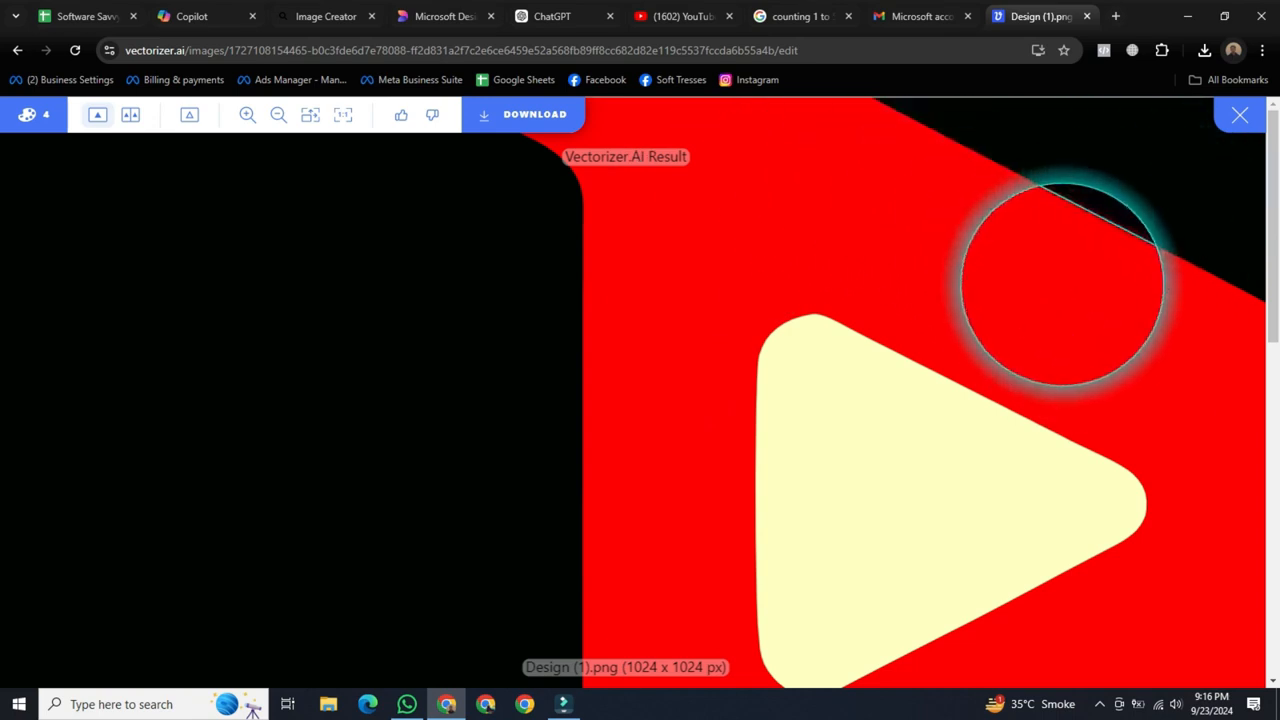
View the downloaded Design.png, inspect the play triangle's edges up close, and close the image.
{"action": "left_click", "coordinate": [1204, 50]}
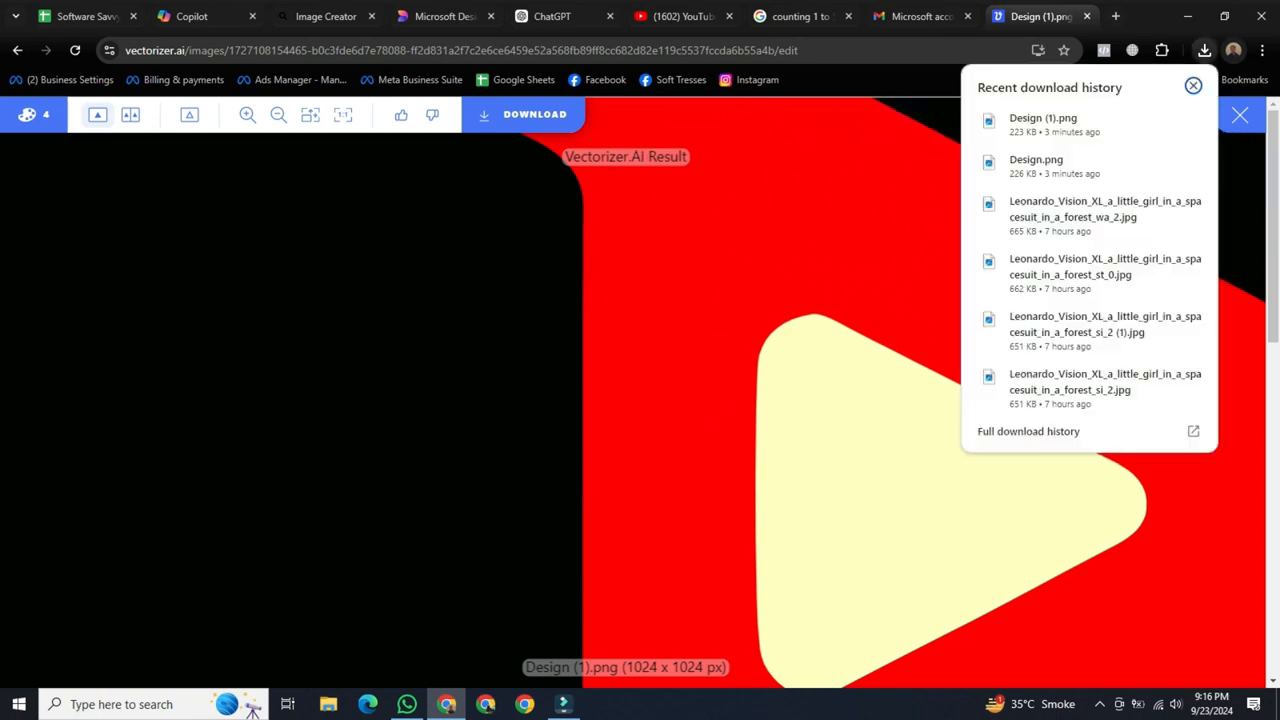
{"action": "left_click", "coordinate": [1060, 166]}
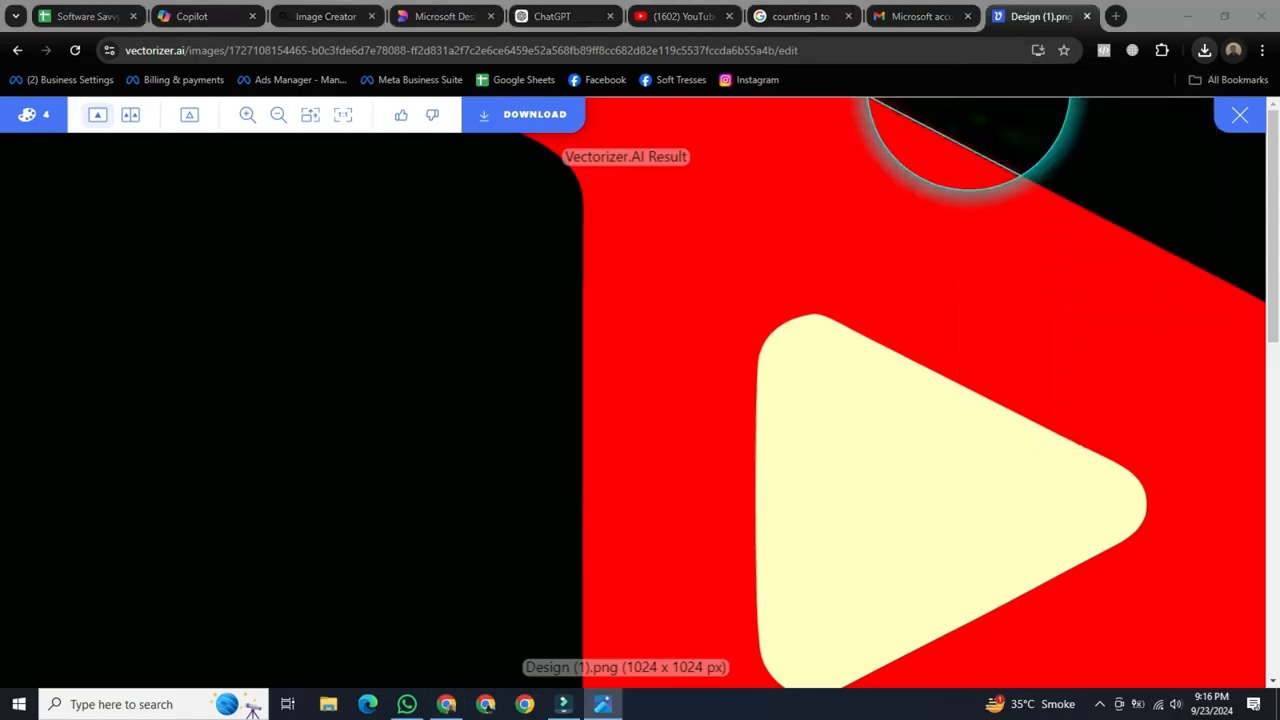
{"action": "scroll", "coordinate": [675, 347], "scroll_direction": "up", "scroll_amount": 6}
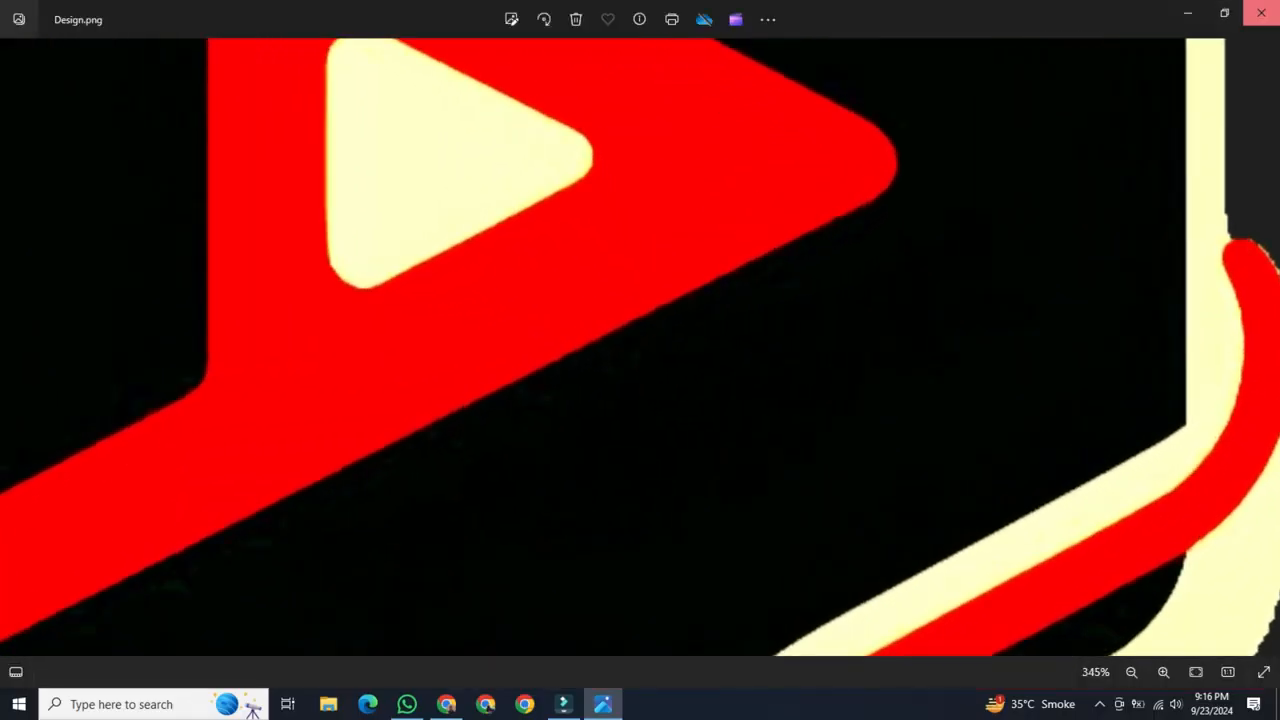
{"action": "left_click", "coordinate": [1261, 12]}
View the original Design (1).png, inspect its edges up close for comparison with the vector result, and close it.
{"action": "left_click", "coordinate": [1205, 50]}
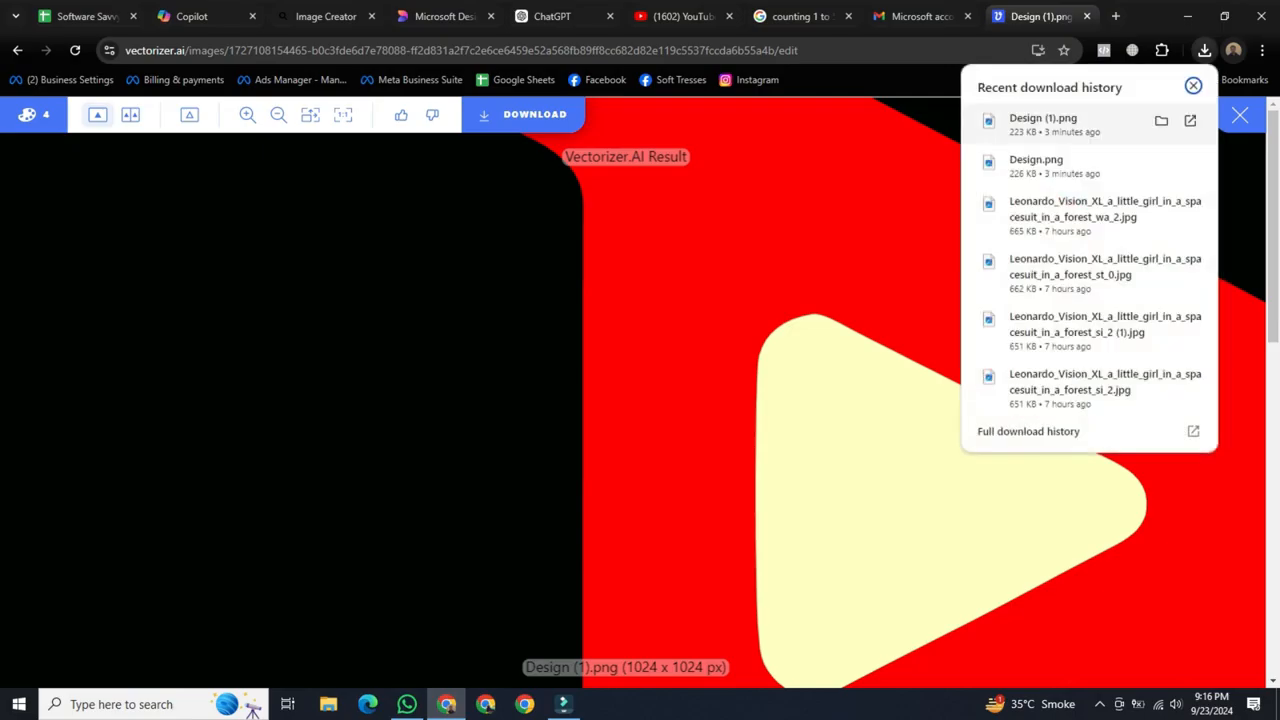
{"action": "left_click", "coordinate": [1043, 124]}
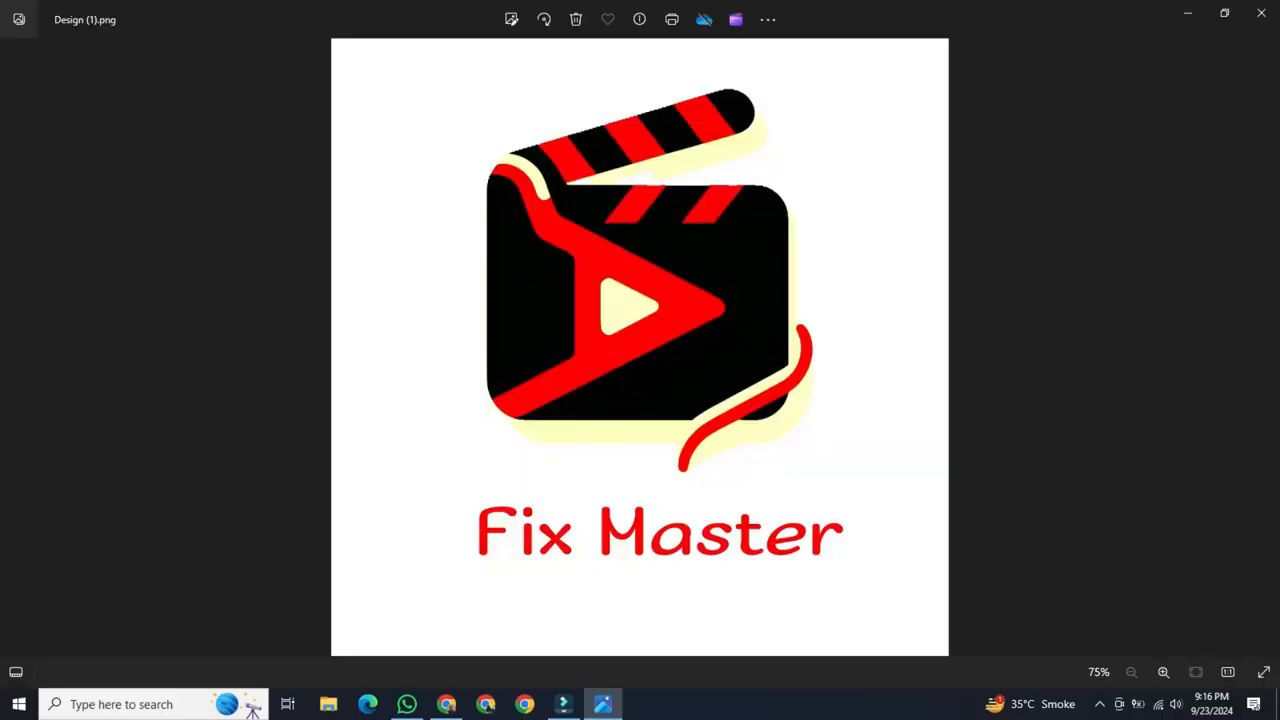
{"action": "scroll", "coordinate": [659, 324], "scroll_direction": "up", "scroll_amount": 6}
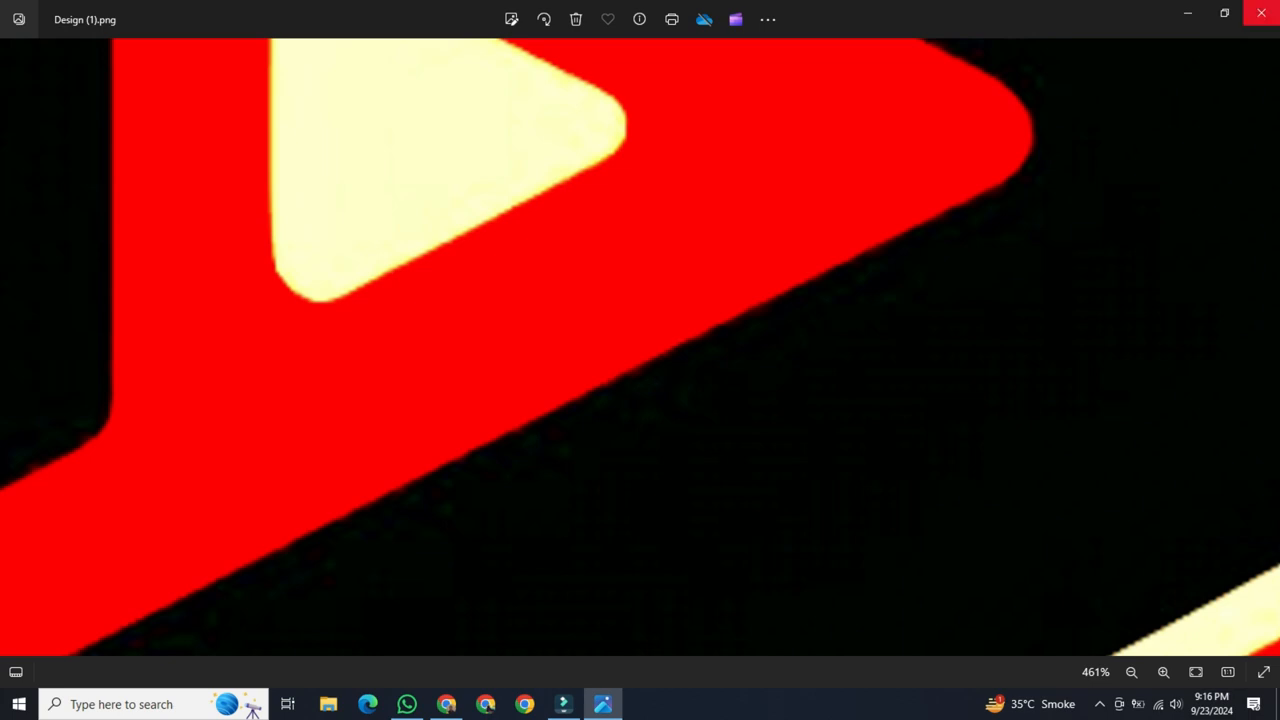
{"action": "left_click", "coordinate": [1261, 12]}
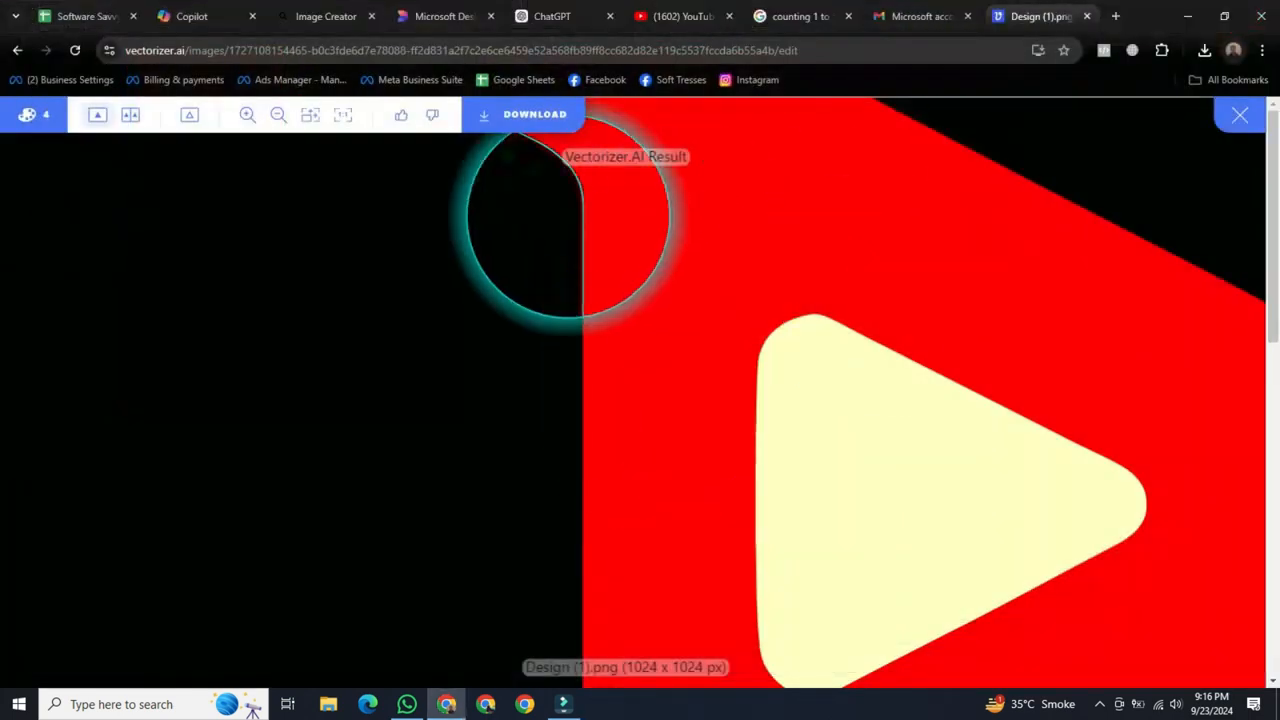
Download the vectorized logo in SVG format, keeping the default export options.
{"action": "scroll", "coordinate": [643, 287], "scroll_direction": "down", "scroll_amount": 5}
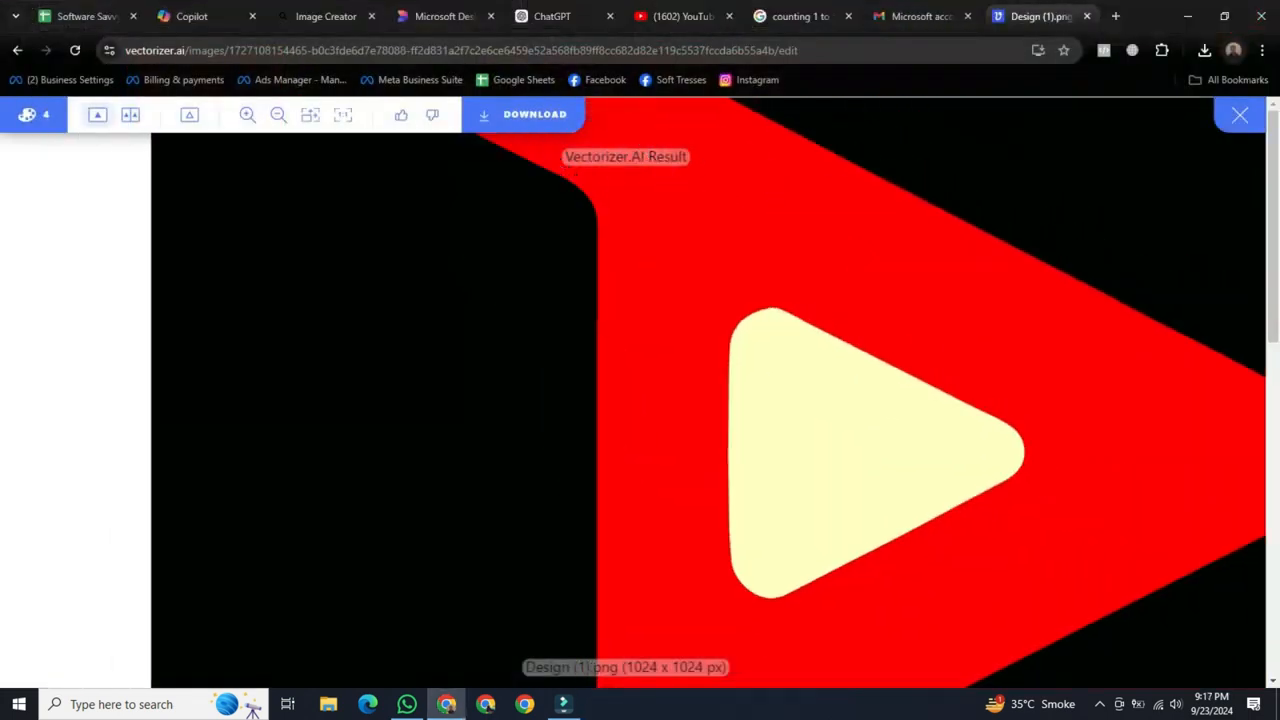
{"action": "scroll", "coordinate": [643, 287], "scroll_direction": "down", "scroll_amount": 4}
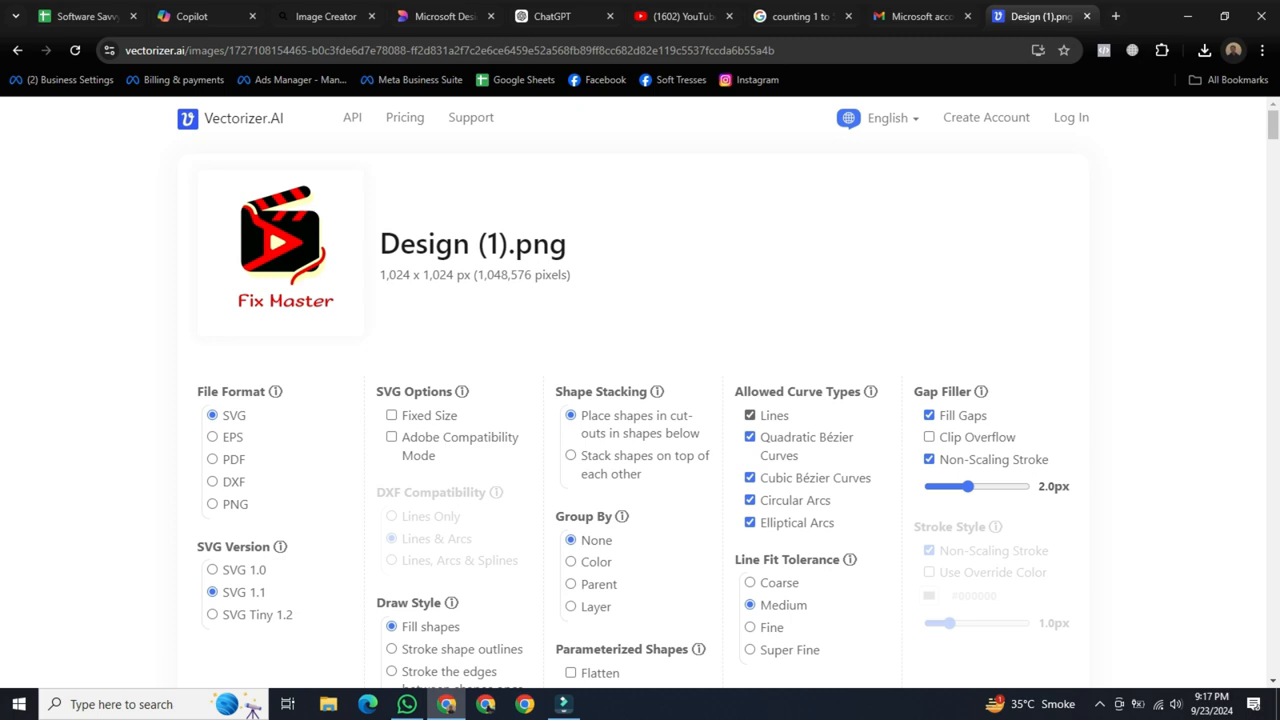
{"action": "scroll", "coordinate": [640, 400], "scroll_direction": "down", "scroll_amount": 3}
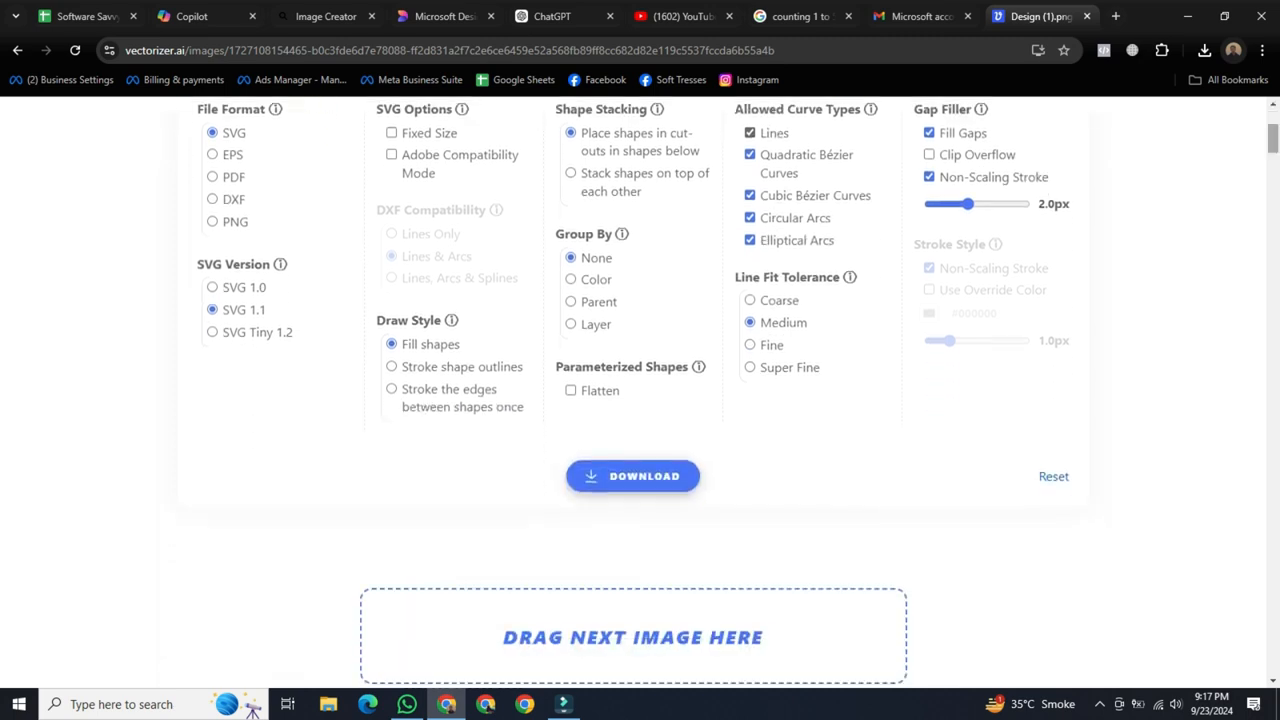
{"action": "left_click", "coordinate": [633, 476]}
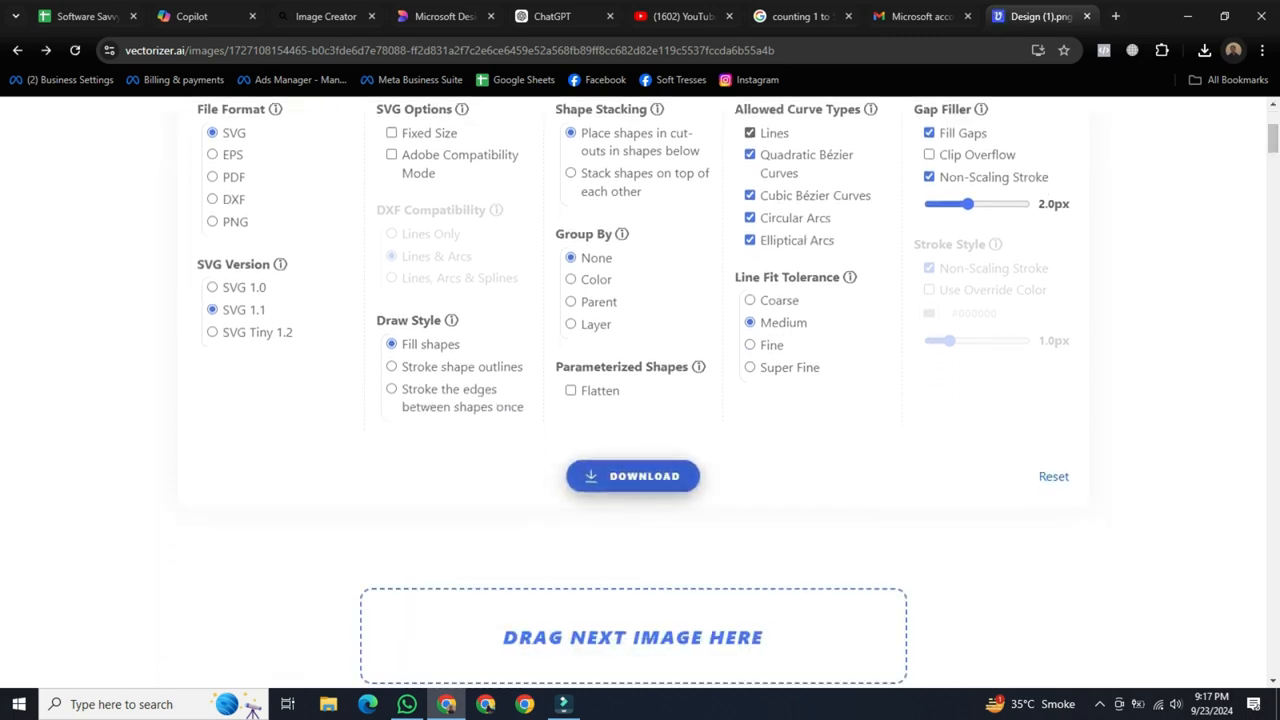
Switch to the Software Savvy - Topics spreadsheet in Google Sheets.
{"action": "key", "text": "ctrl+Tab"}
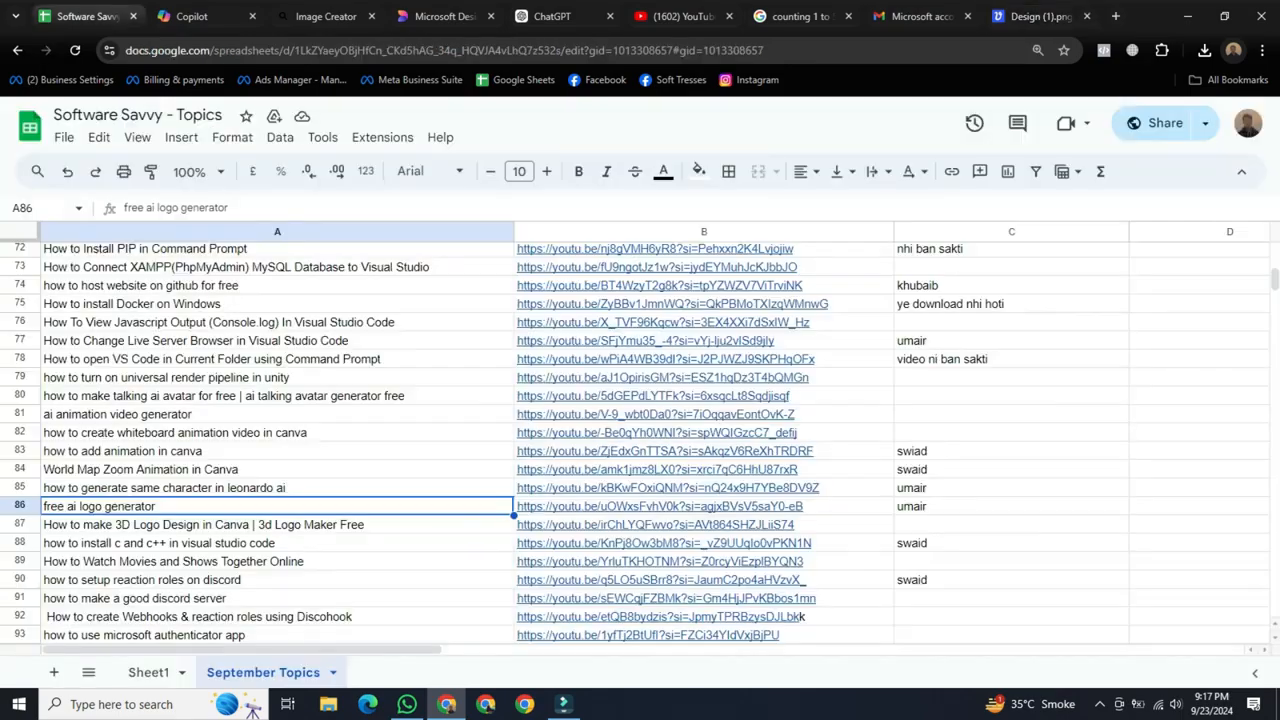